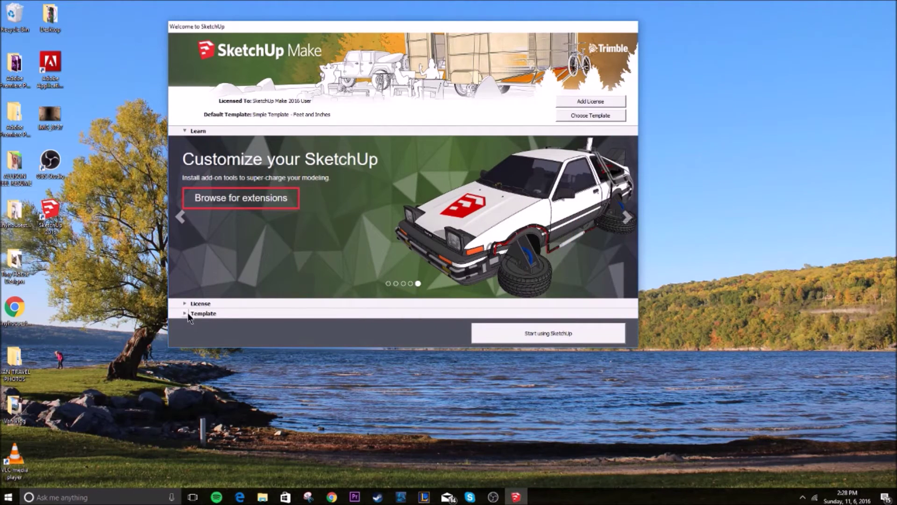
# Step: Choose Simple Template - Feet and Inches and start an untitled model with the default figure
pyautogui.click(187, 314)
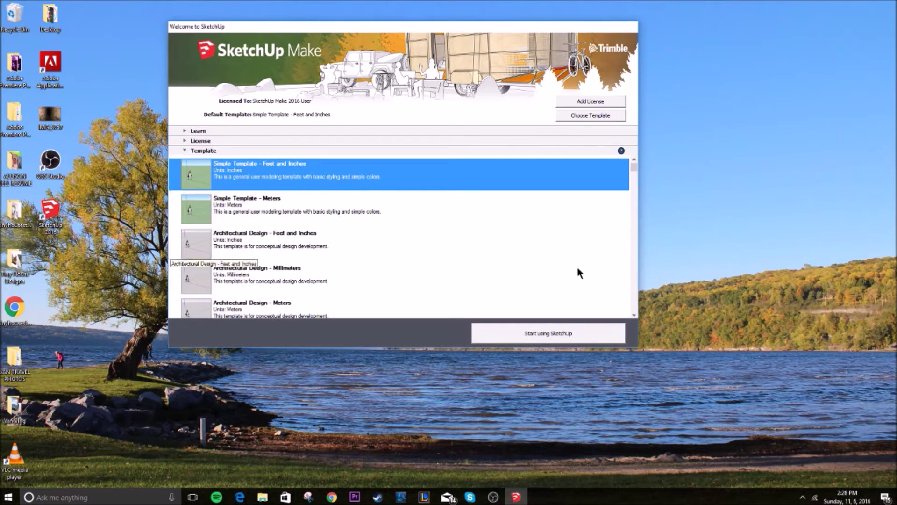
pyautogui.click(553, 340)
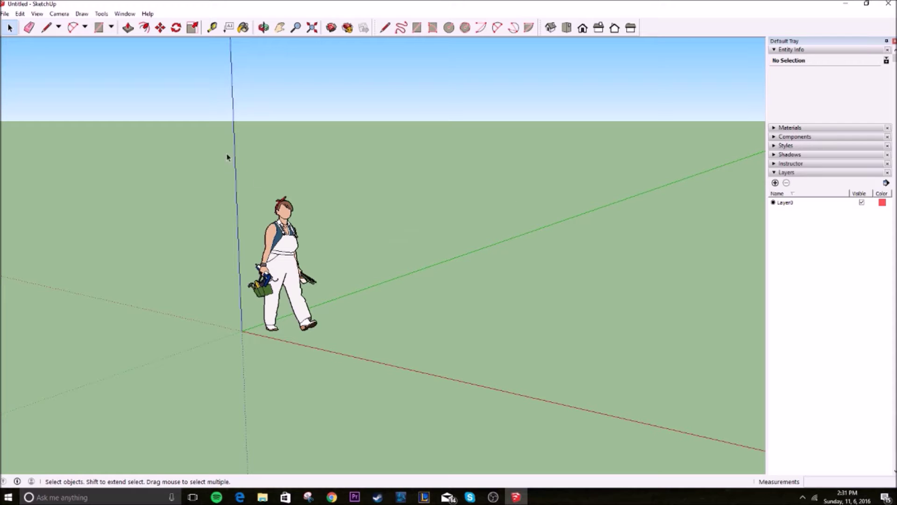
# Step: Select the default figure twice, clearing the selection each time
pyautogui.moveTo(227, 157); pyautogui.dragTo(550, 384)
pyautogui.click(504, 339)
pyautogui.click(268, 221)
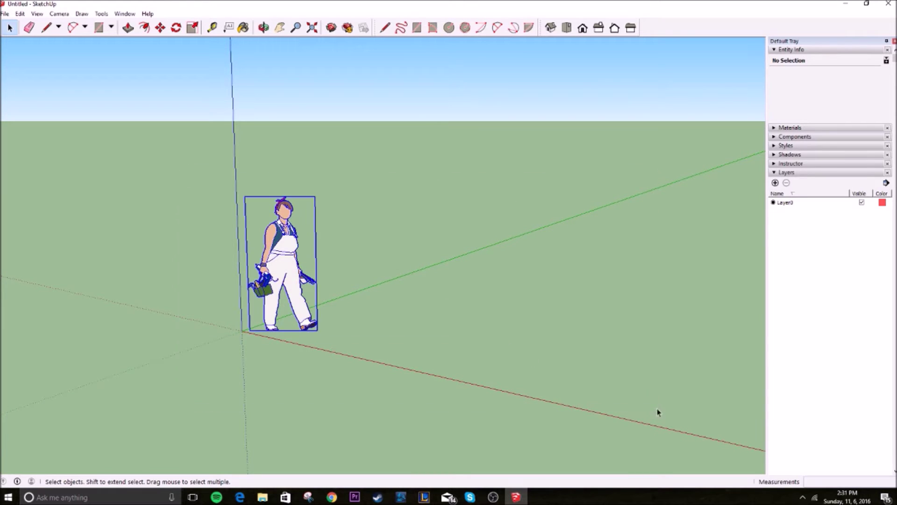
pyautogui.click(620, 345)
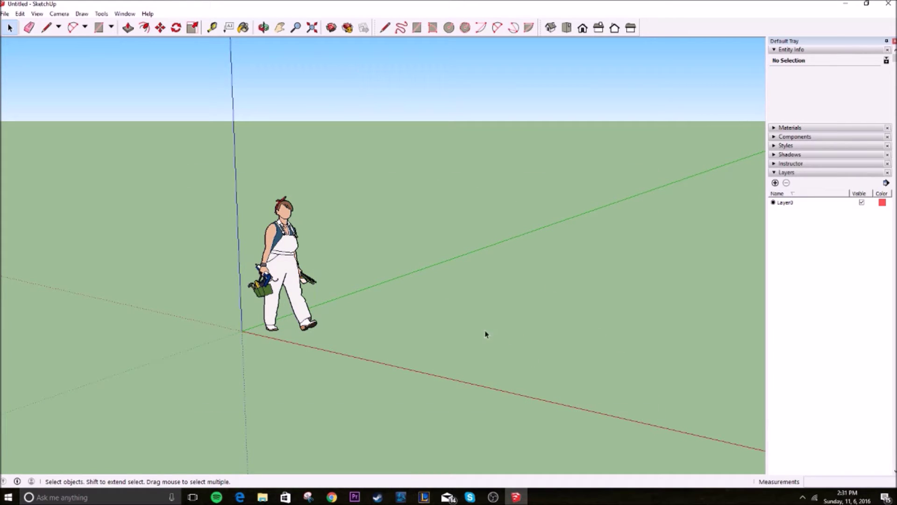
# Step: Orbit and pan around the figure, tilting the camera until the sky shows
pyautogui.click(264, 29)
pyautogui.moveTo(556, 200); pyautogui.dragTo(285, 65)
pyautogui.click(281, 29)
pyautogui.moveTo(601, 242)
pyautogui.mouseDown()
pyautogui.moveTo(324, 180)
pyautogui.moveTo(716, 136)
pyautogui.moveTo(680, 433)
pyautogui.moveTo(640, 264)
pyautogui.moveTo(234, 339)
pyautogui.moveTo(760, 267)
pyautogui.moveTo(595, 258)
pyautogui.mouseUp()
pyautogui.click(263, 28)
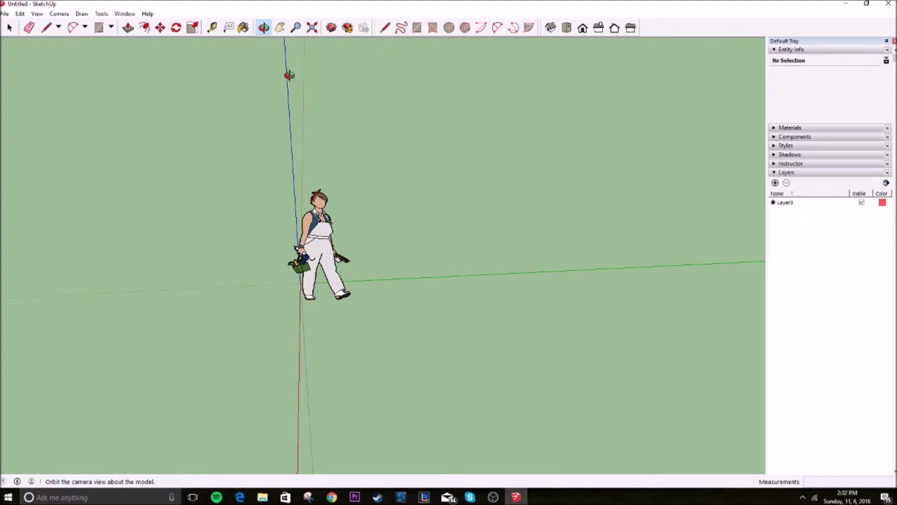
pyautogui.moveTo(467, 262); pyautogui.dragTo(296, 34)
# Step: Zoom in so the figure appears larger, fine-tuning with the scroll wheel
pyautogui.click(295, 27)
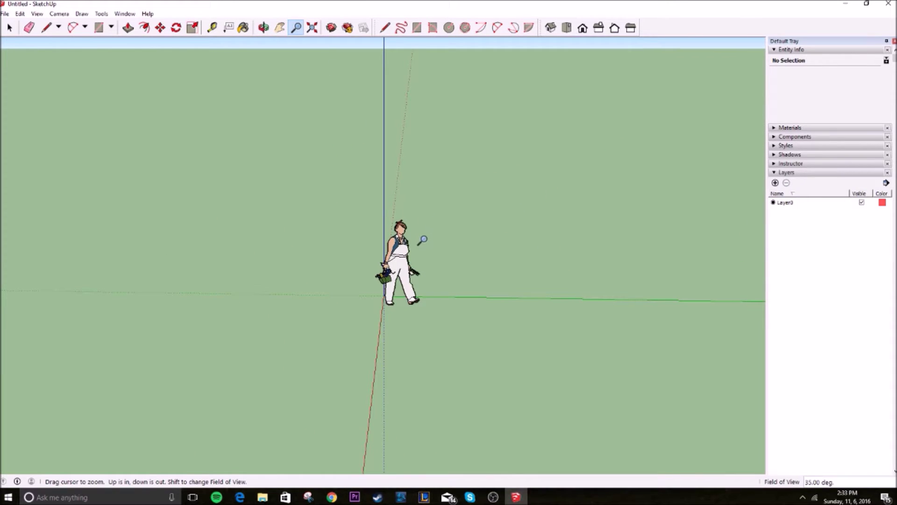
pyautogui.moveTo(422, 240); pyautogui.dragTo(444, 154)
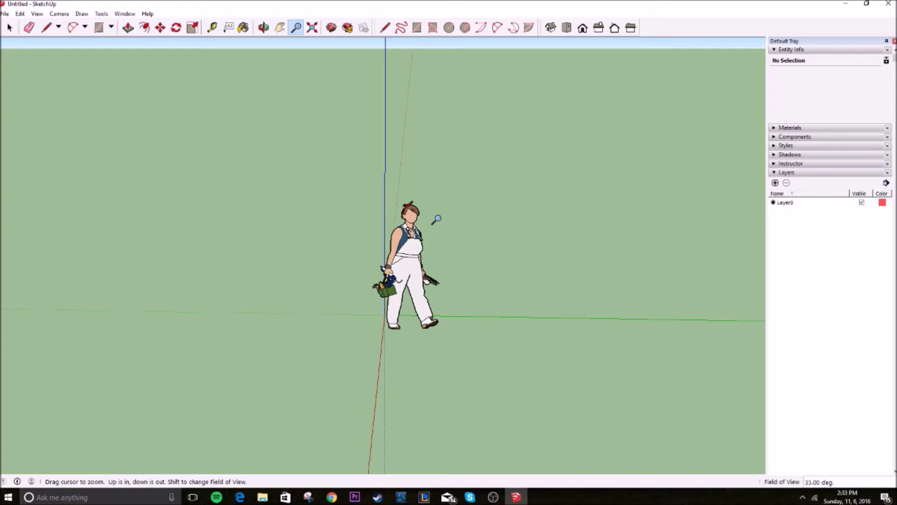
pyautogui.scroll(-2, 436, 218)
pyautogui.scroll(3, 436, 219)
pyautogui.scroll(-3, 436, 219)
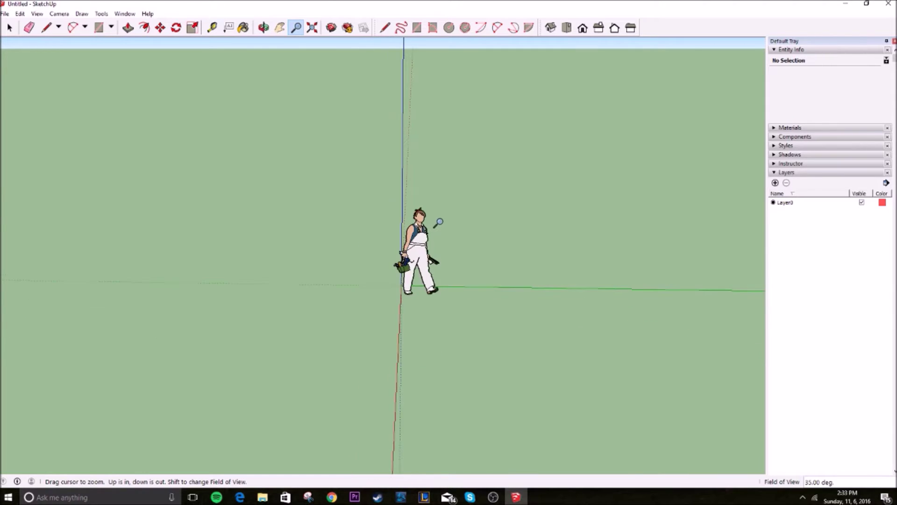
pyautogui.scroll(3, 438, 221)
pyautogui.scroll(-2, 438, 222)
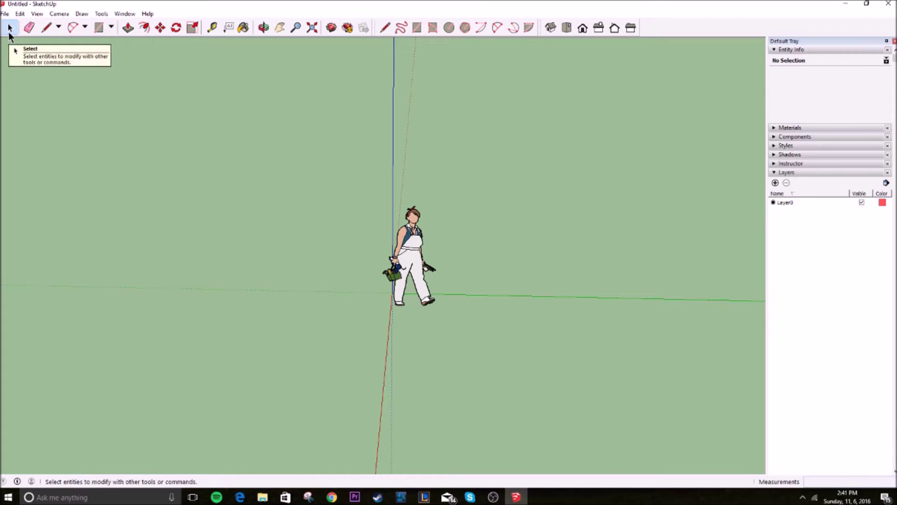
# Step: Box-select the area by the figure, then orbit to look down onto the ground
pyautogui.moveTo(317, 159); pyautogui.dragTo(570, 398)
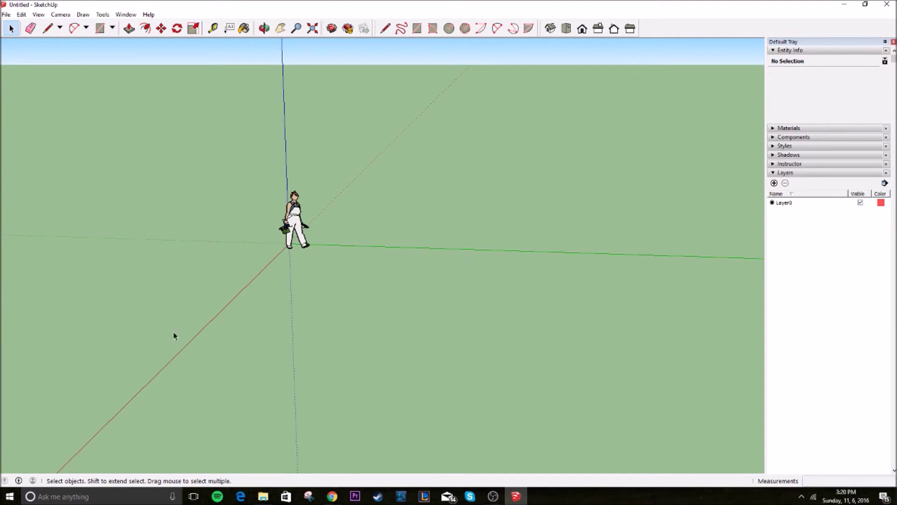
pyautogui.moveTo(270, 295); pyautogui.dragTo(316, 225, button='middle')
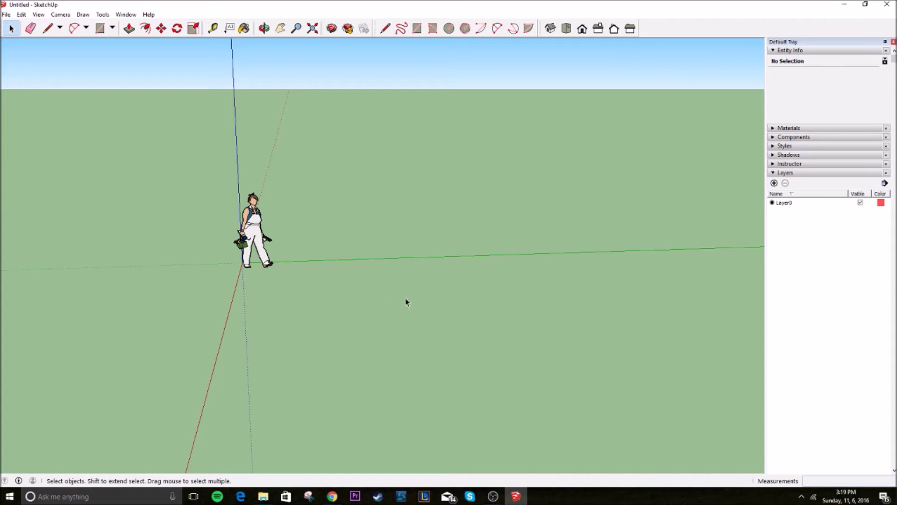
pyautogui.moveTo(396, 299); pyautogui.dragTo(398, 269, button='middle')
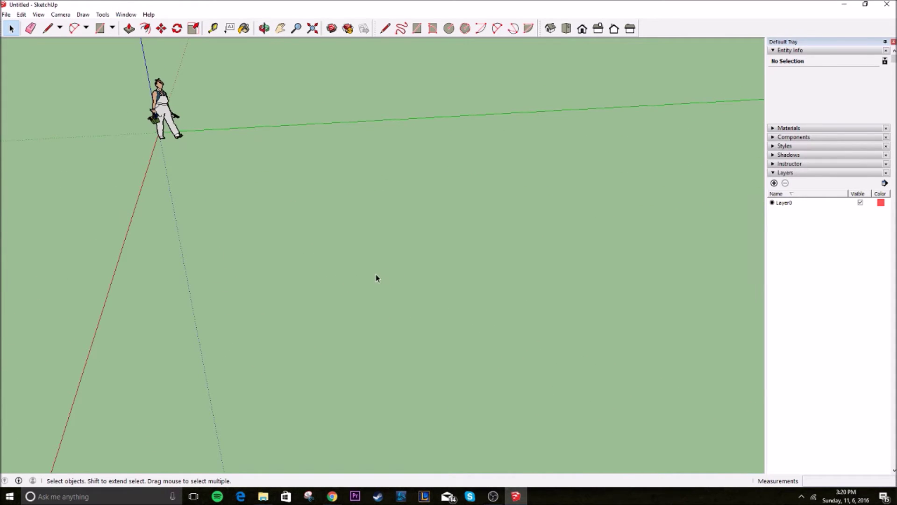
pyautogui.click(48, 28)
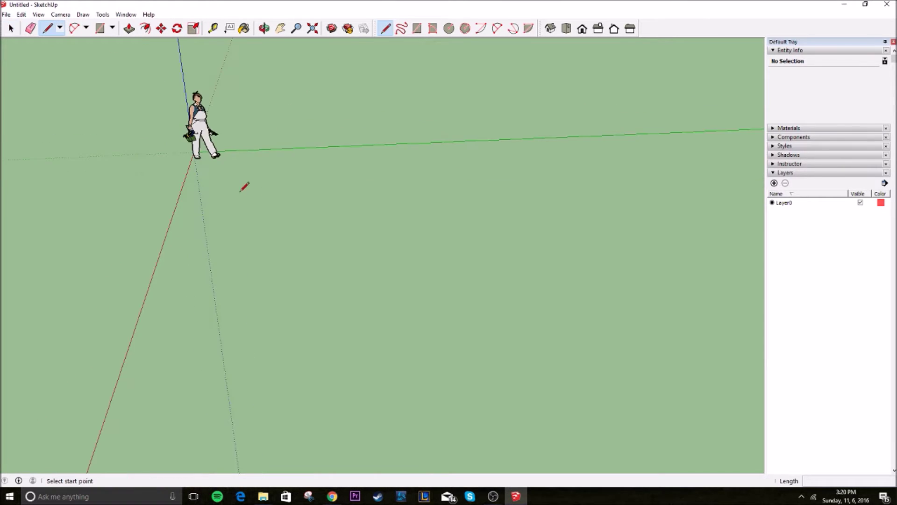
pyautogui.click(234, 188)
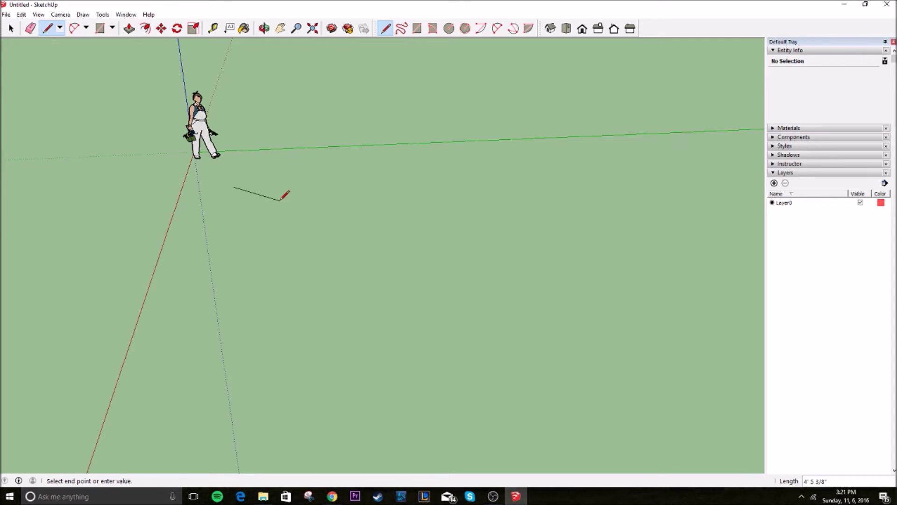
pyautogui.press('space')
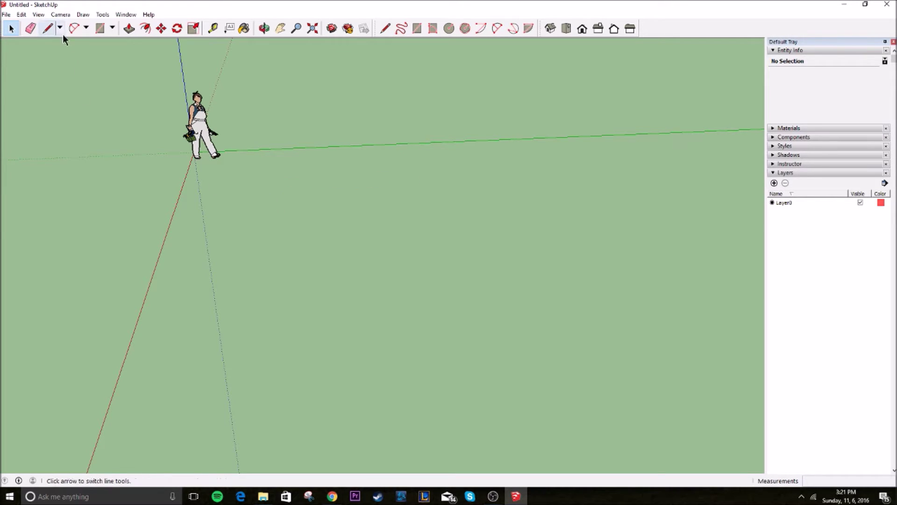
pyautogui.click(47, 28)
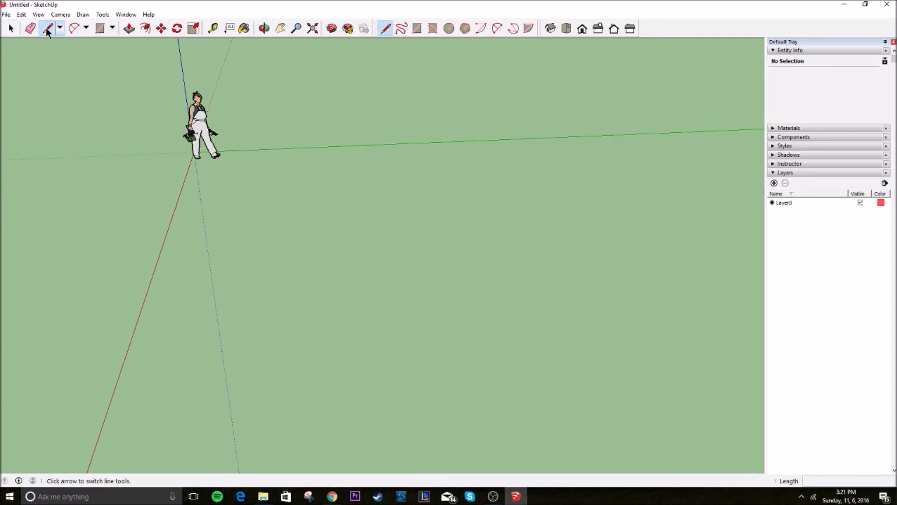
pyautogui.click(251, 192)
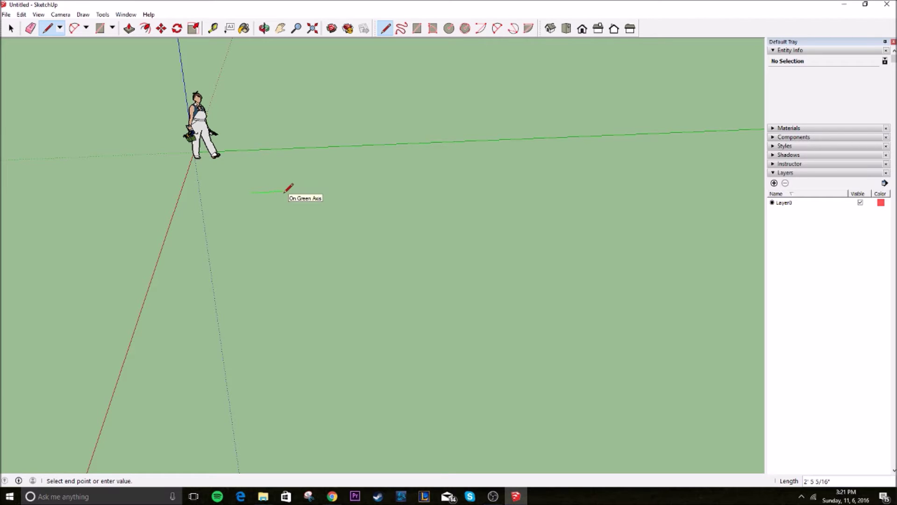
pyautogui.press('space')
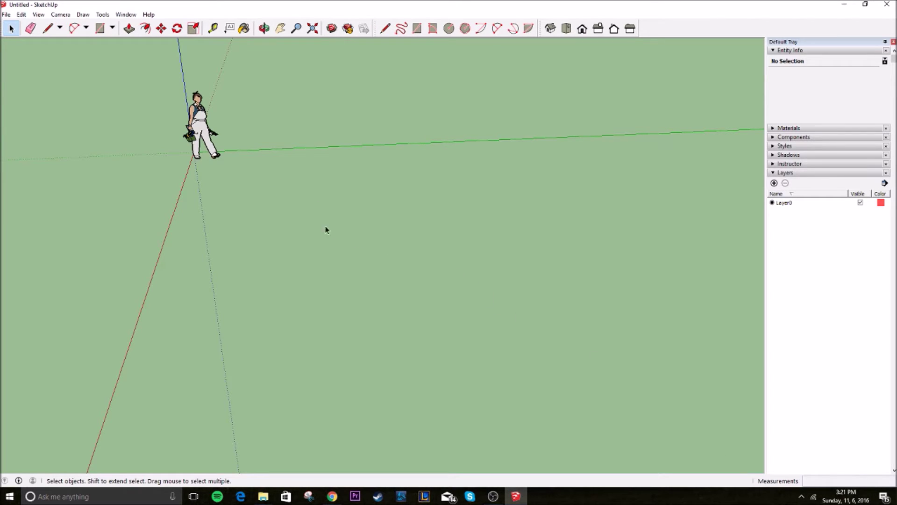
pyautogui.click(47, 28)
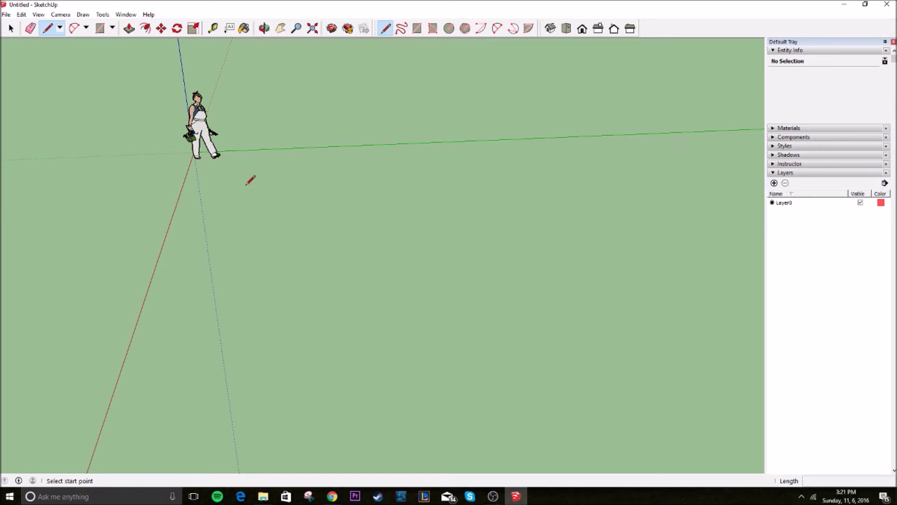
pyautogui.click(245, 185)
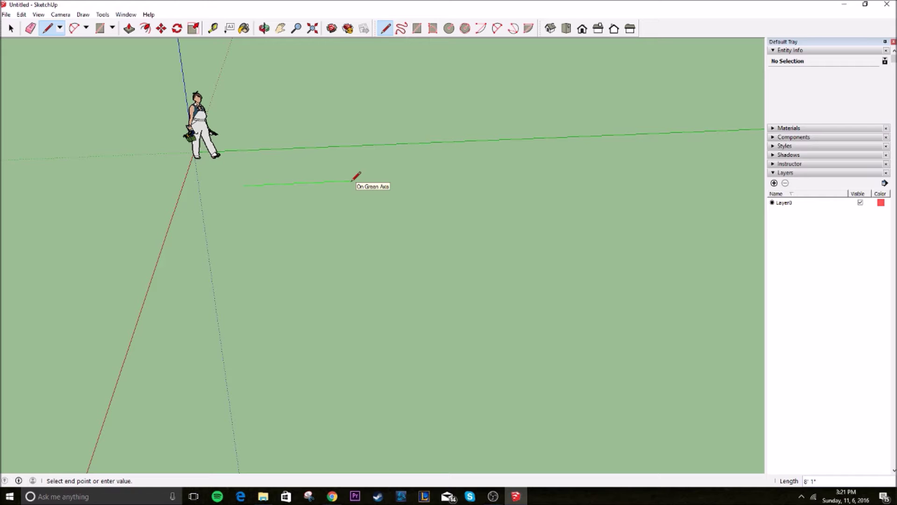
pyautogui.click(351, 181)
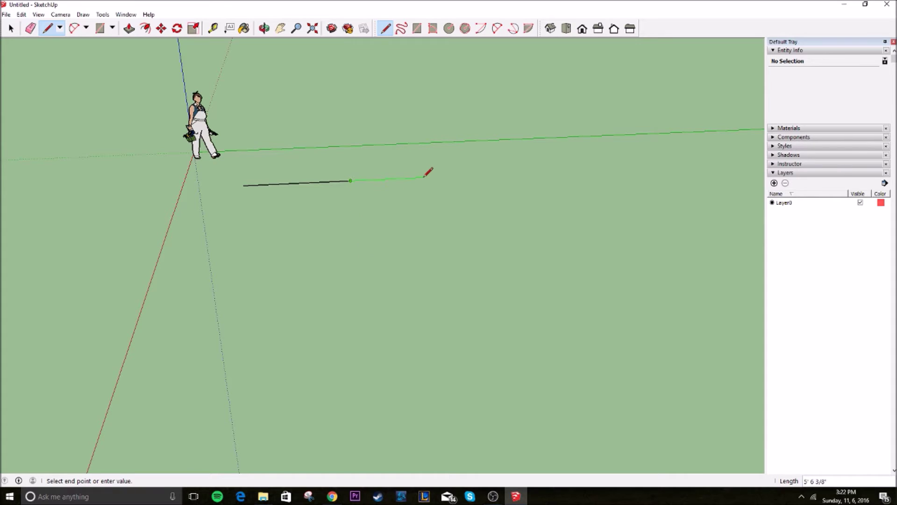
pyautogui.click(352, 242)
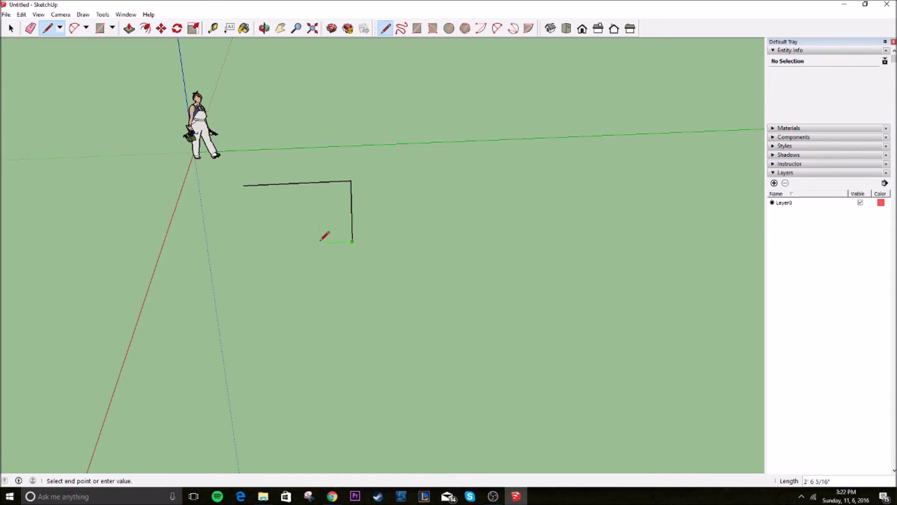
pyautogui.click(218, 249)
pyautogui.click(243, 185)
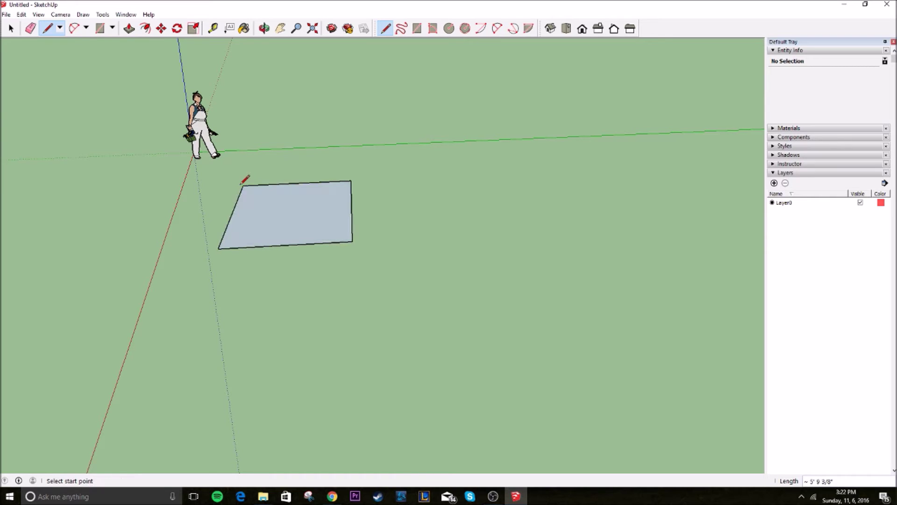
pyautogui.hotkey('ctrl', 'z')
pyautogui.hotkey('ctrl', 'z')
pyautogui.hotkey('ctrl', 'z')
pyautogui.hotkey('ctrl', 'z')
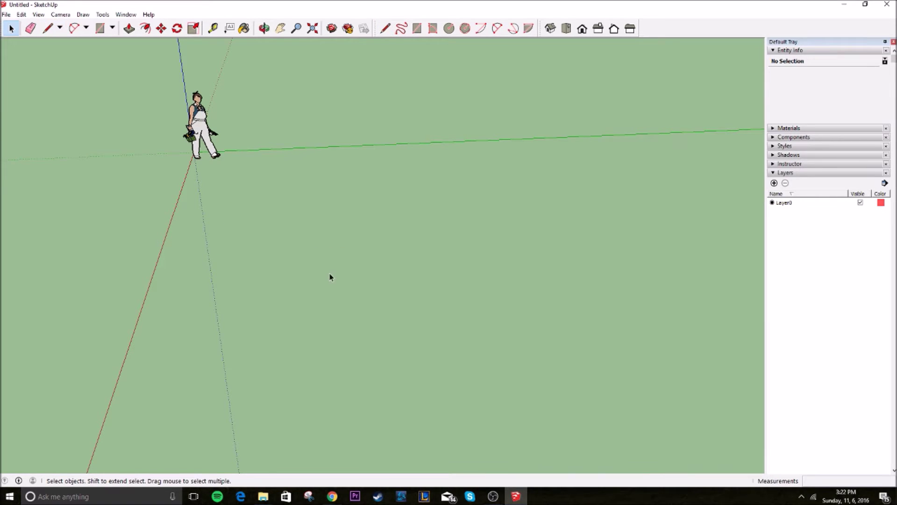
pyautogui.press('l')
# Step: Draw the first 8-foot line on the ground
pyautogui.click(230, 189)
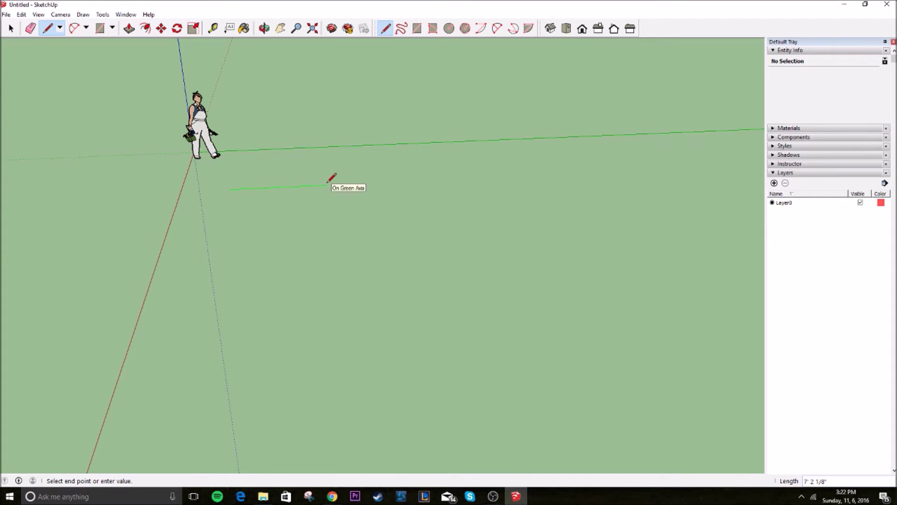
pyautogui.write('8')
pyautogui.press('Return')
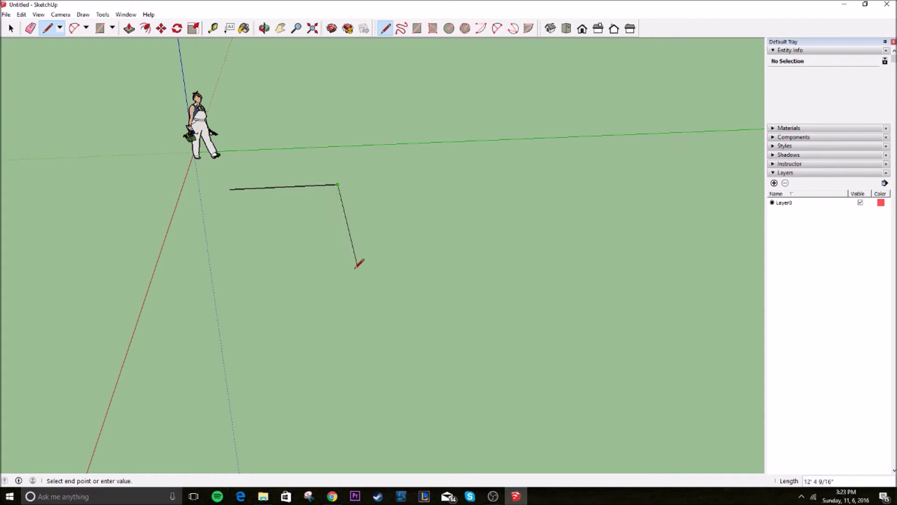
pyautogui.write("8'")
pyautogui.press('Escape')
pyautogui.moveTo(340, 270); pyautogui.dragTo(361, 184, button='middle')
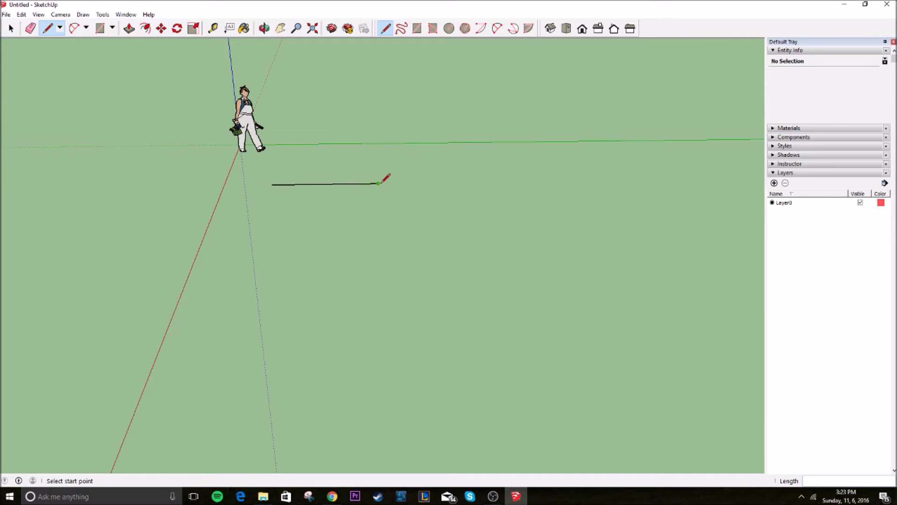
# Step: Add an 8' edge along the red axis and close the outline into a square face
pyautogui.click(379, 184)
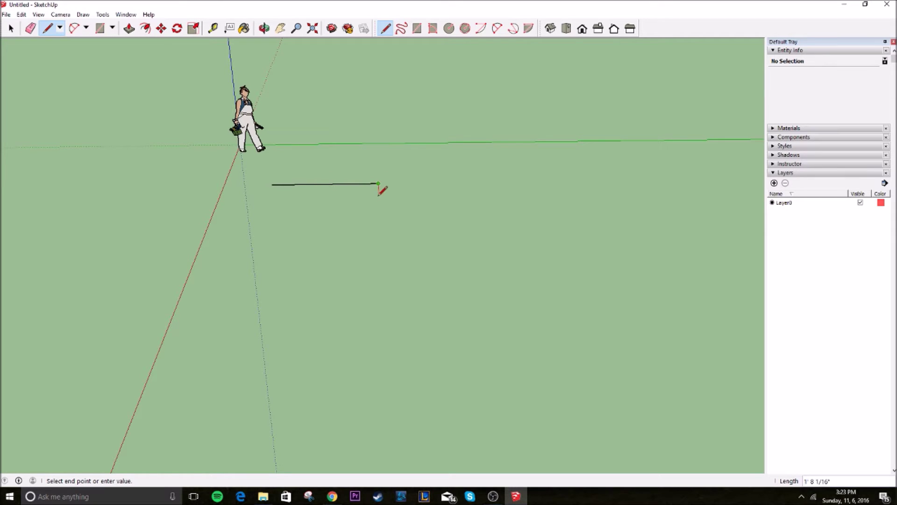
pyautogui.click(380, 234)
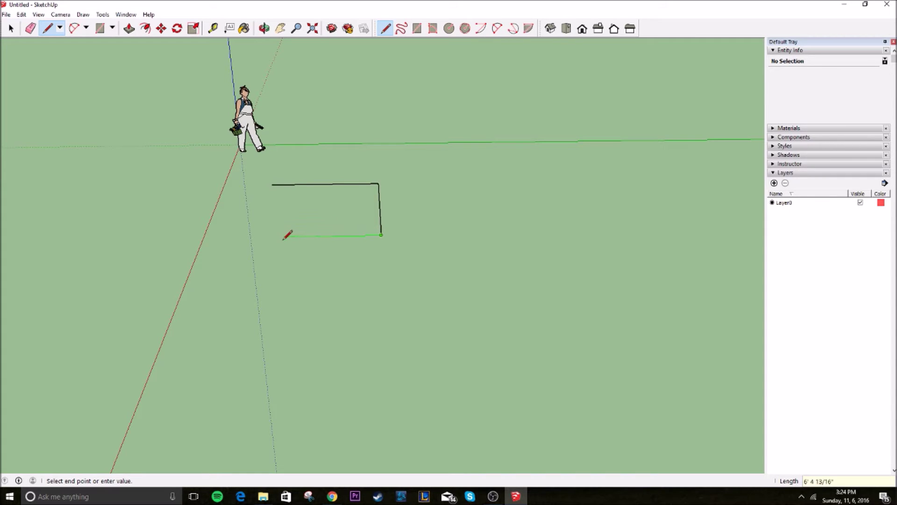
pyautogui.write("8'")
pyautogui.press('Return')
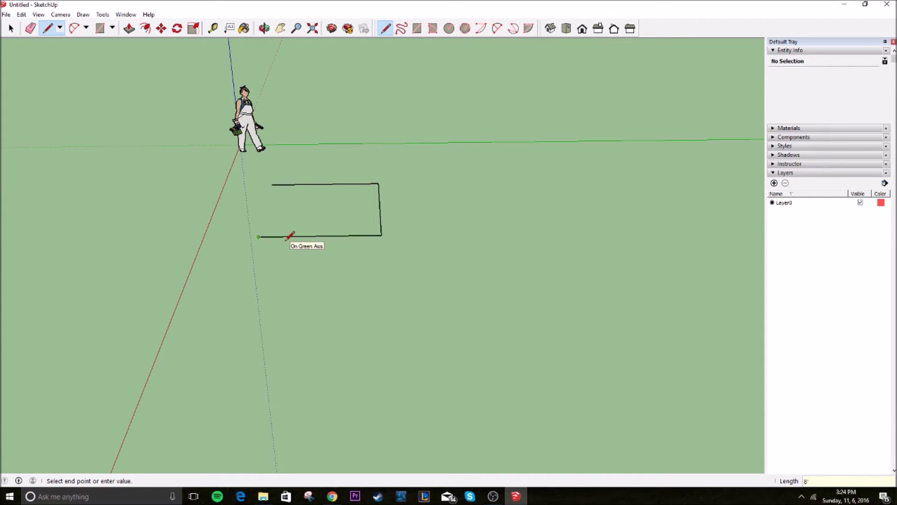
pyautogui.click(274, 185)
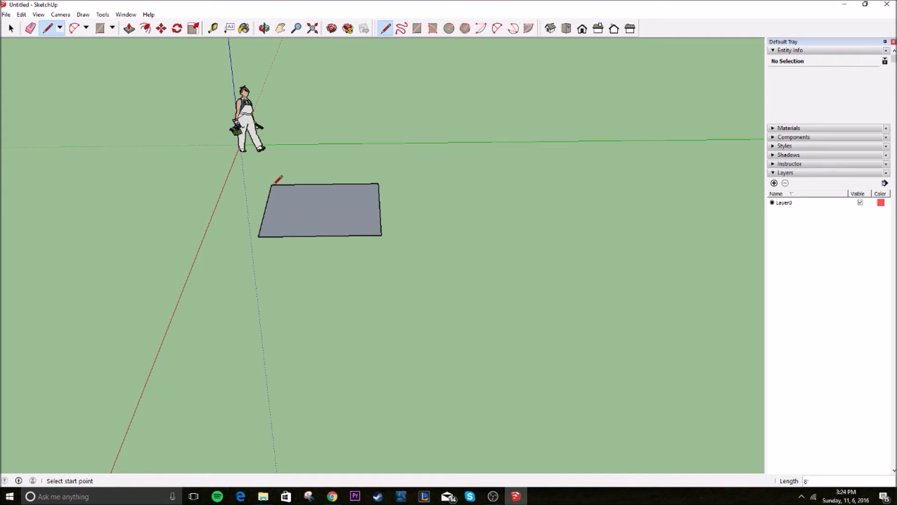
# Step: Select and deselect the new 64 ft² face, then orbit around it
pyautogui.press('space')
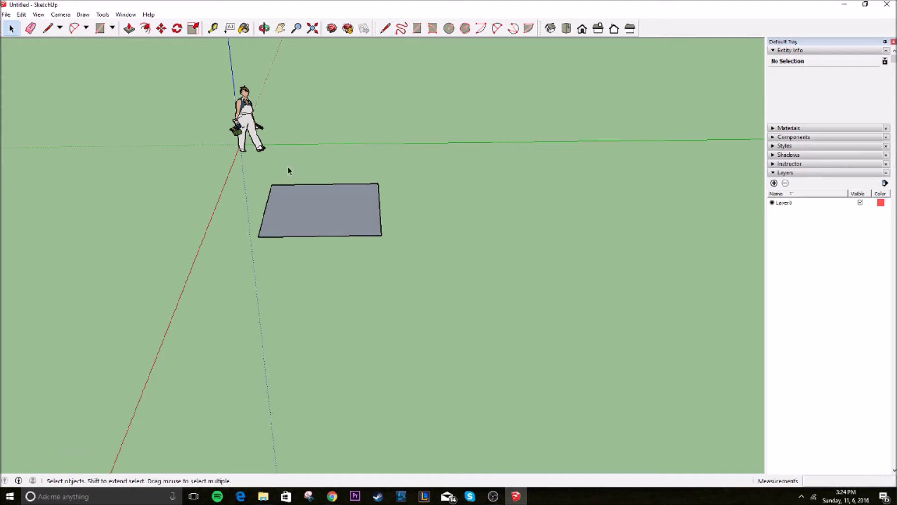
pyautogui.click(338, 209)
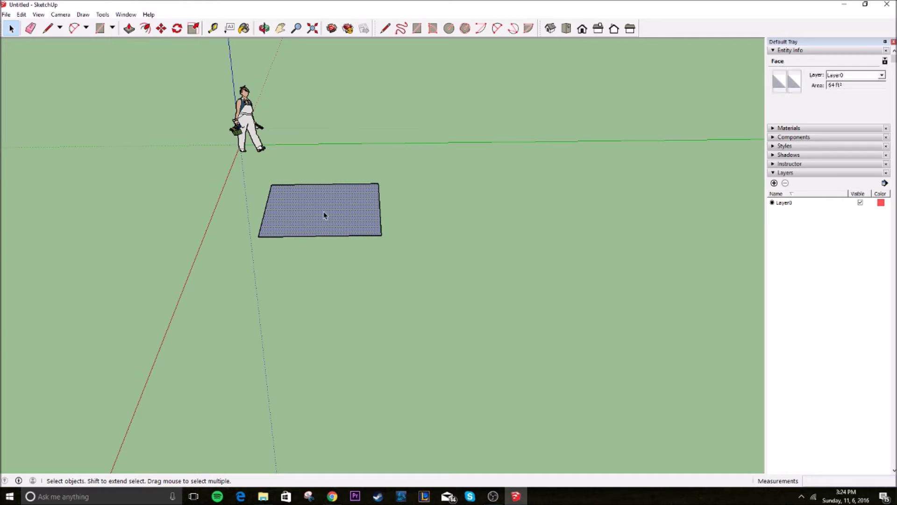
pyautogui.click(326, 270)
pyautogui.click(298, 215)
pyautogui.click(393, 214)
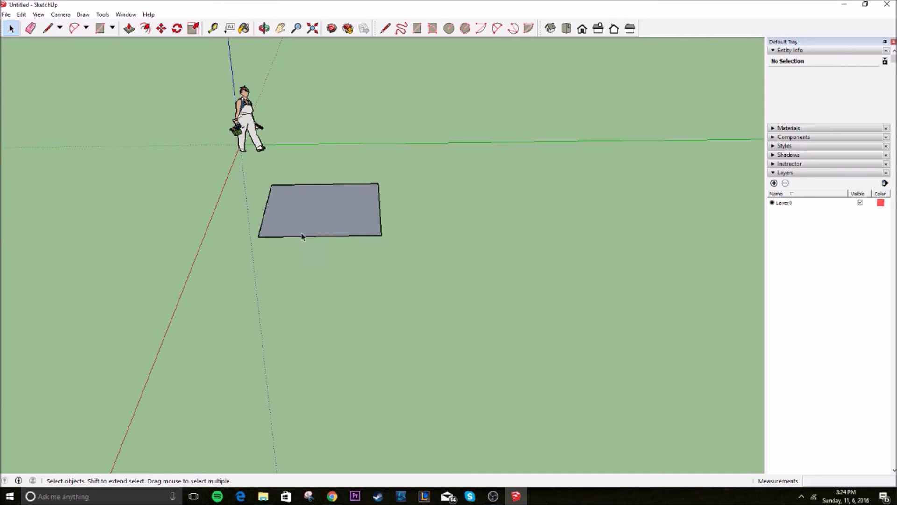
pyautogui.moveTo(302, 236); pyautogui.dragTo(226, 202, button='middle')
pyautogui.press('l')
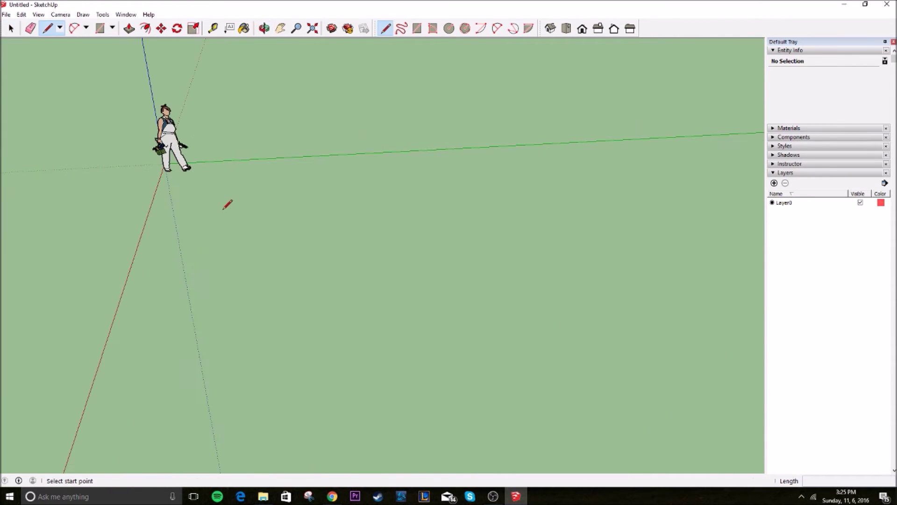
pyautogui.click(231, 194)
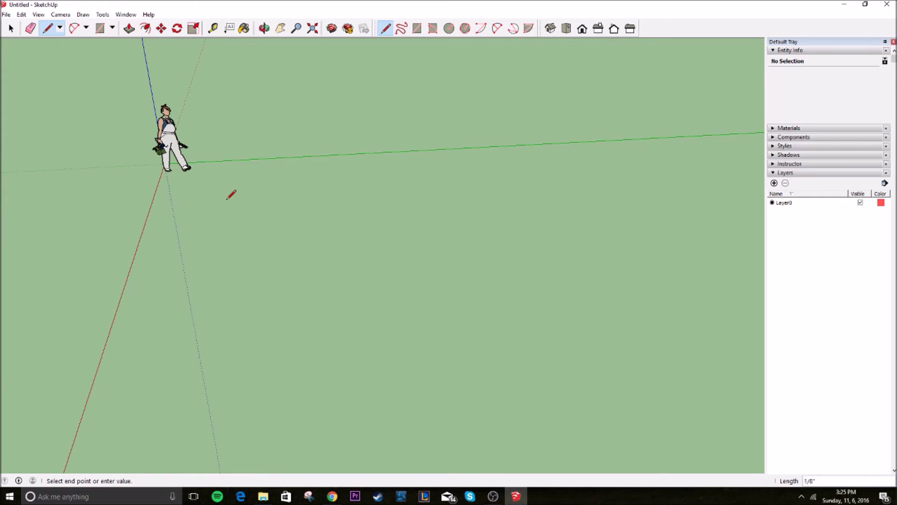
pyautogui.click(358, 192)
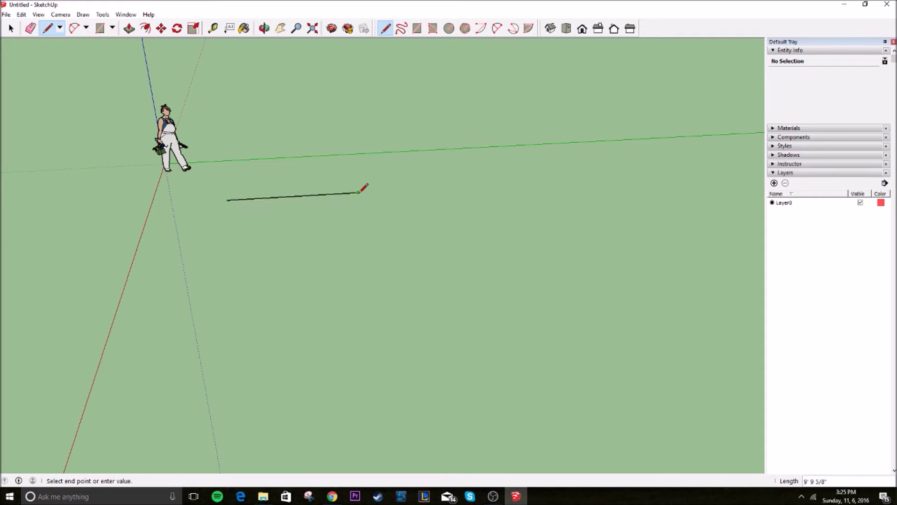
pyautogui.click(220, 250)
pyautogui.click(226, 199)
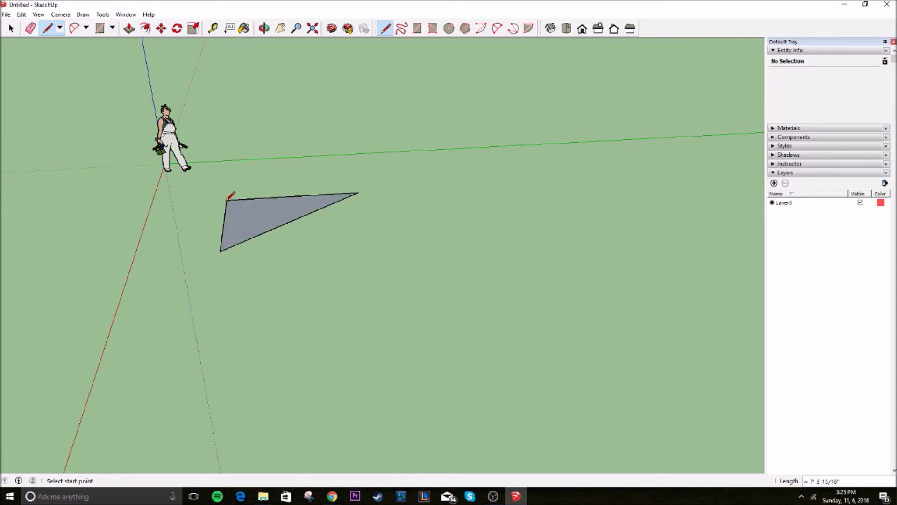
pyautogui.press('o')
pyautogui.moveTo(194, 206); pyautogui.dragTo(262, 176)
pyautogui.press('space')
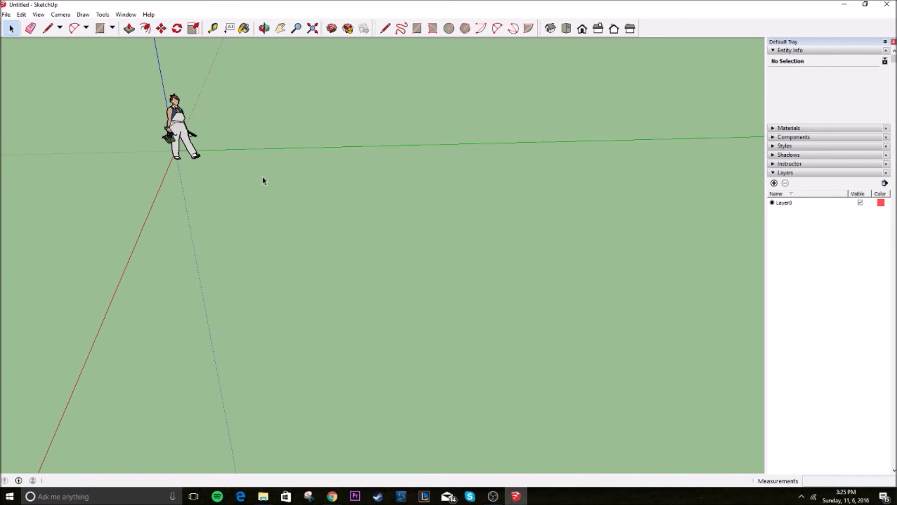
pyautogui.click(100, 32)
# Step: Undo a trial rectangle and redraw it as an exact 6',6' square
pyautogui.click(234, 195)
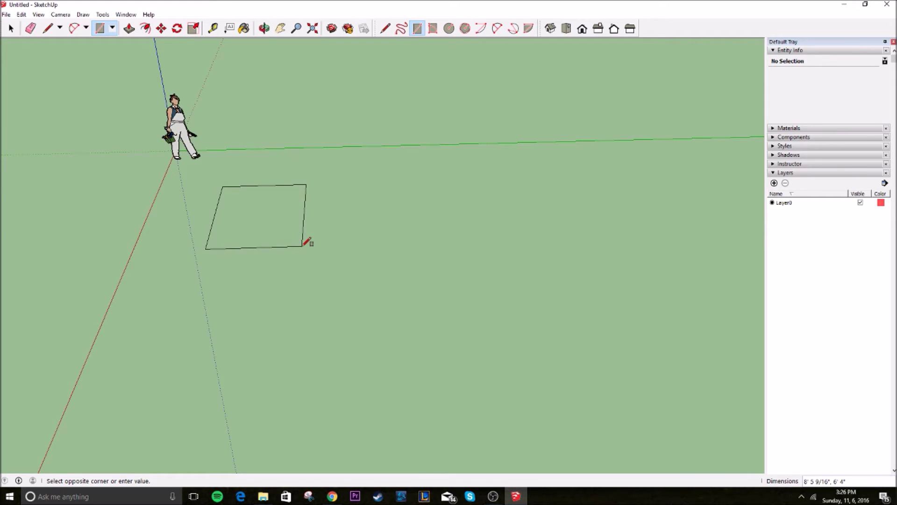
pyautogui.click(303, 245)
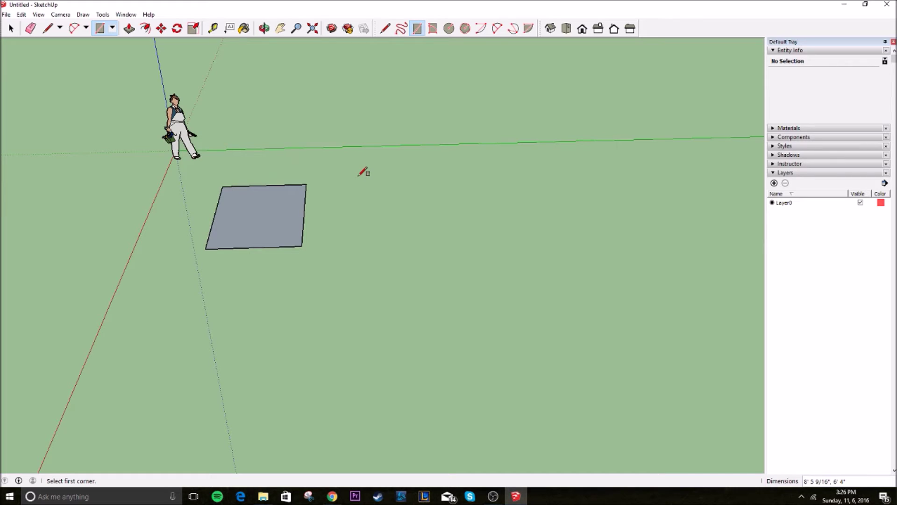
pyautogui.hotkey('ctrl', 'z')
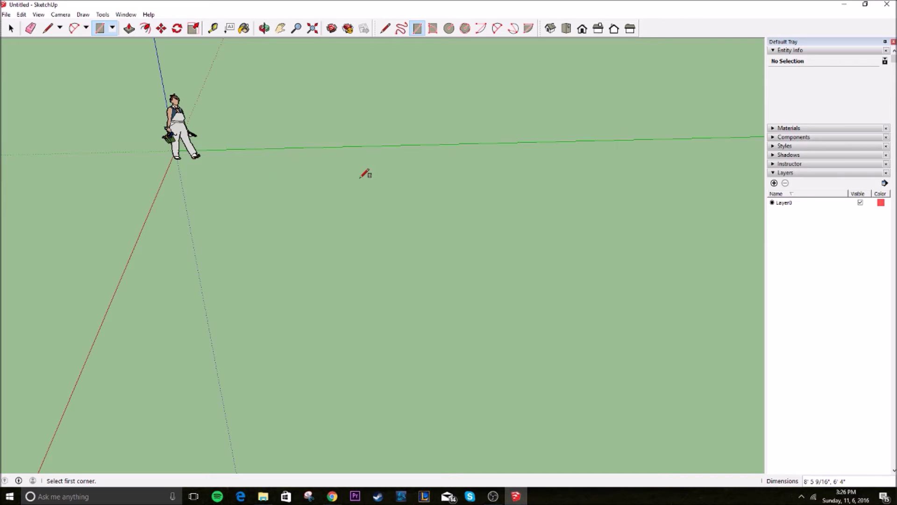
pyautogui.click(223, 195)
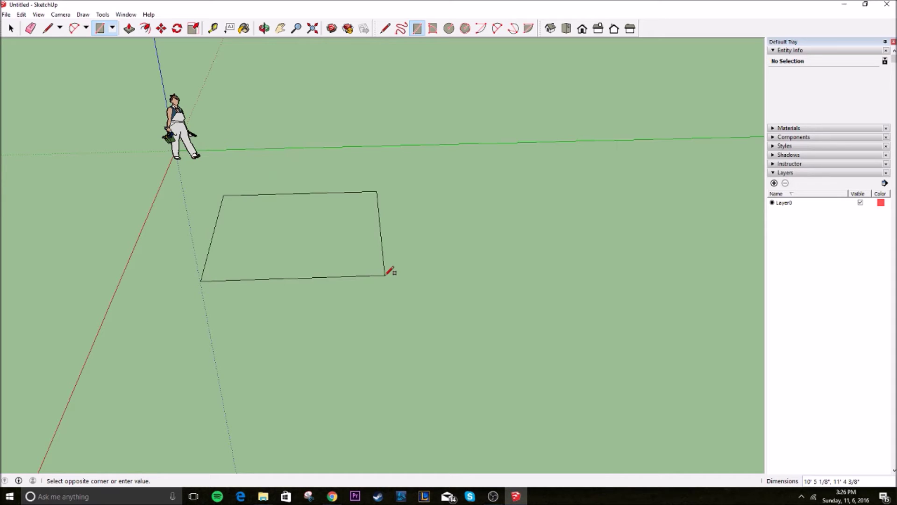
pyautogui.write("6'")
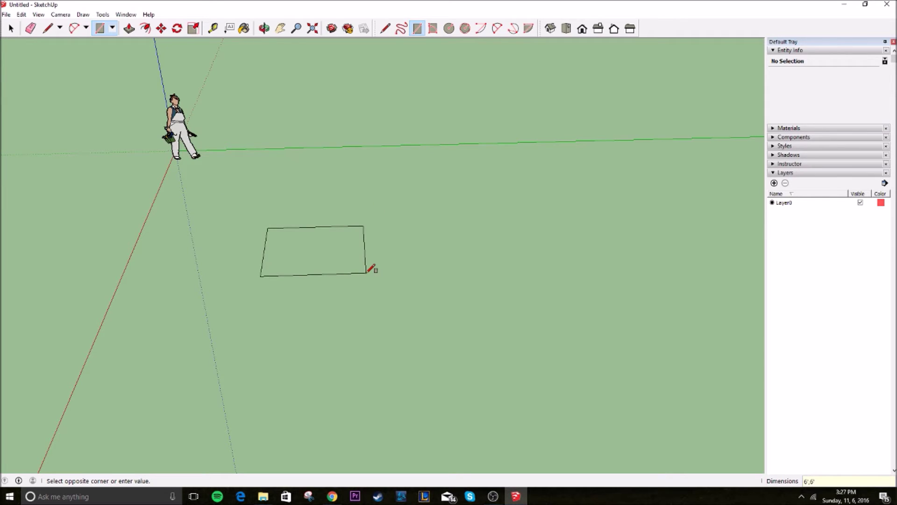
pyautogui.write(",6'")
pyautogui.press('Return')
# Step: Orbit around the 36 ft² square, select its face with edges, then clear the selection
pyautogui.press('space')
pyautogui.moveTo(517, 260); pyautogui.dragTo(458, 257, button='middle')
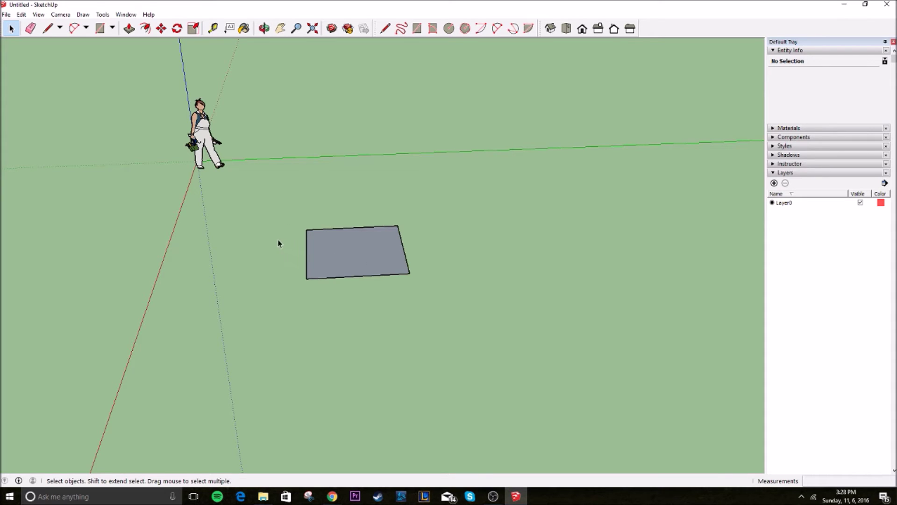
pyautogui.moveTo(282, 244); pyautogui.dragTo(341, 240, button='middle')
pyautogui.scroll(1, 376, 257)
pyautogui.scroll(1, 376, 255)
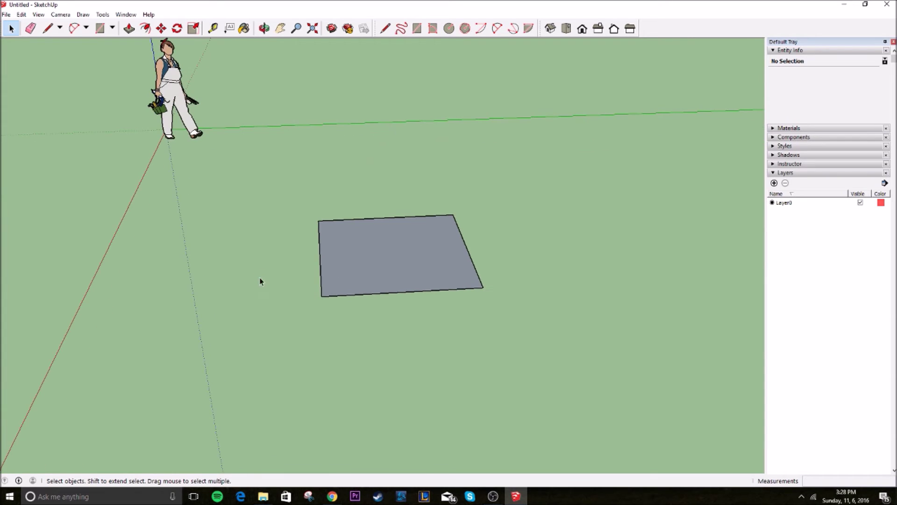
pyautogui.moveTo(260, 280); pyautogui.dragTo(302, 291, button='middle')
pyautogui.click(313, 267)
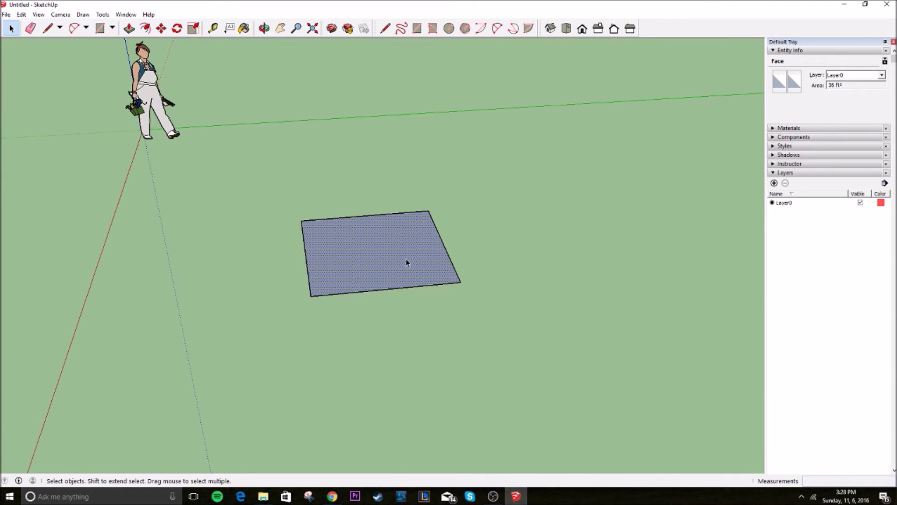
pyautogui.doubleClick(365, 268)
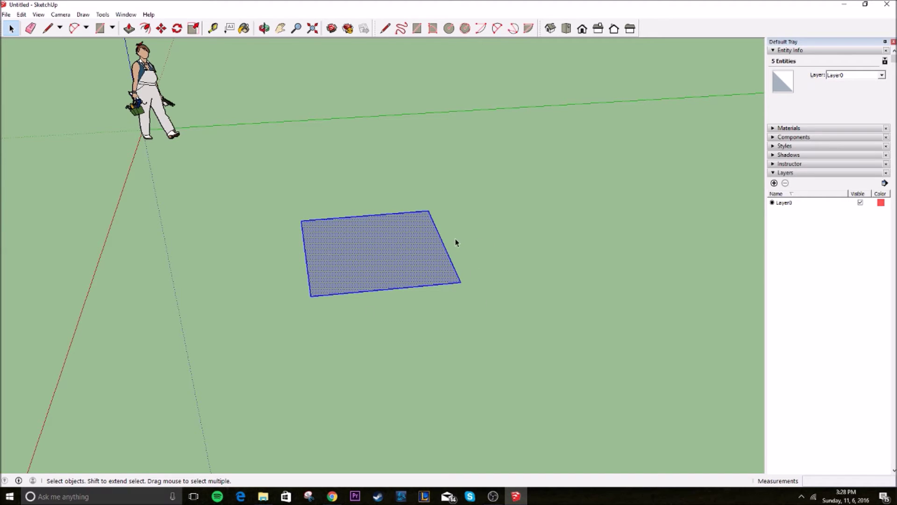
pyautogui.moveTo(344, 310); pyautogui.dragTo(332, 239, button='middle')
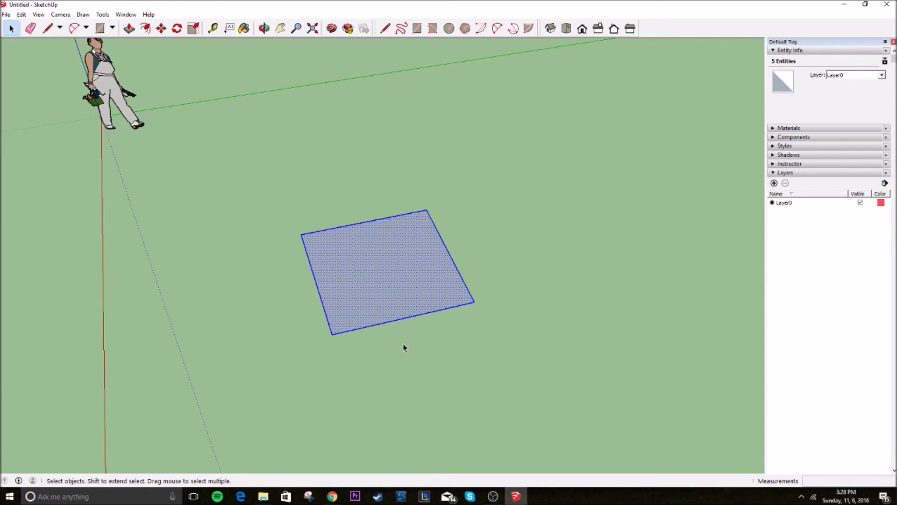
pyautogui.moveTo(404, 347); pyautogui.dragTo(329, 131, button='middle')
pyautogui.click(418, 158)
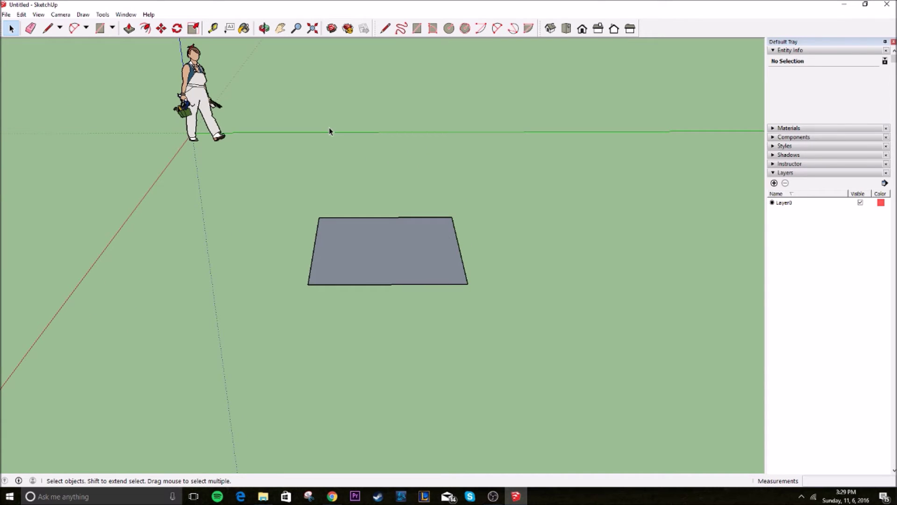
# Step: Push/Pull the 6' square up 4 feet into a solid box
pyautogui.click(129, 29)
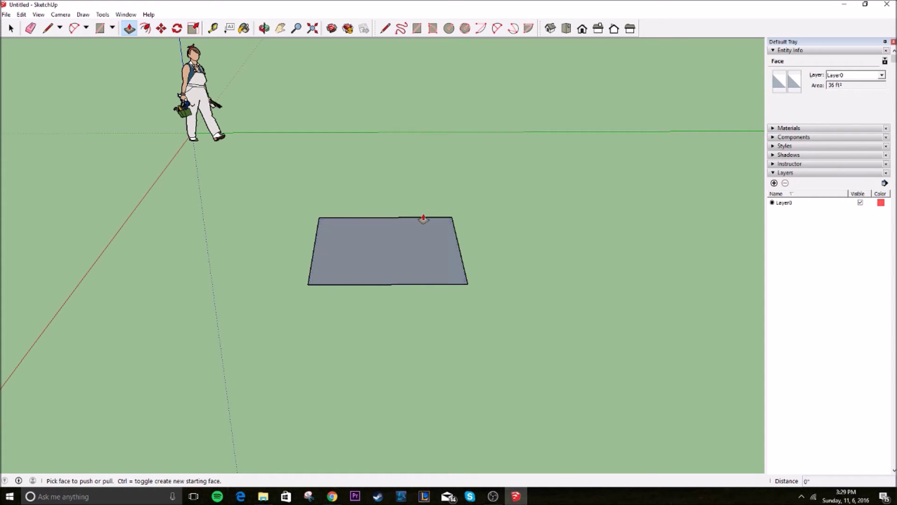
pyautogui.click(387, 271)
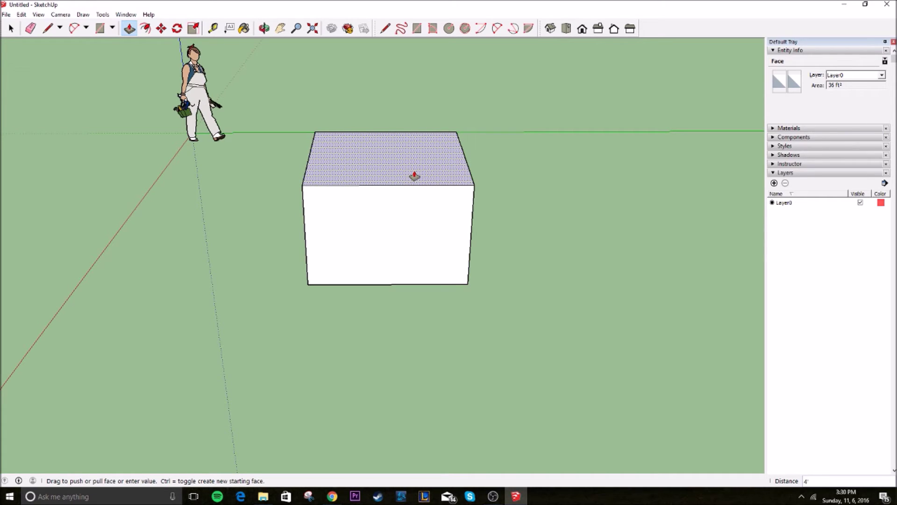
pyautogui.press('Return')
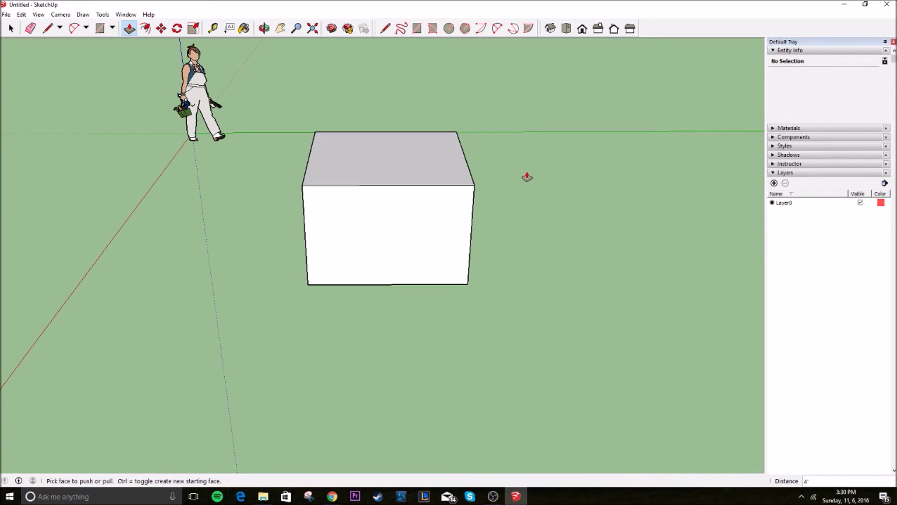
pyautogui.press('space')
# Step: Orbit around the box, cancelling an accidental push on its side face
pyautogui.moveTo(235, 175); pyautogui.dragTo(266, 223, button='middle')
pyautogui.press('p')
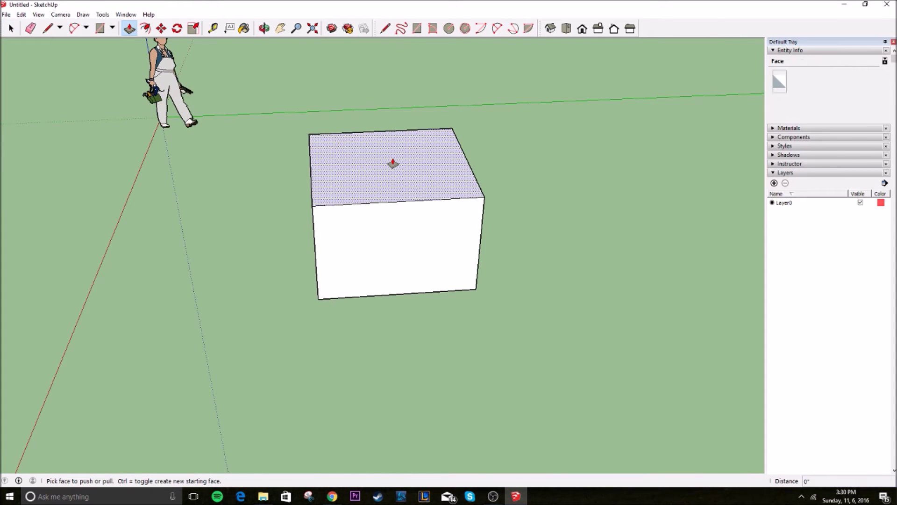
pyautogui.moveTo(190, 278); pyautogui.dragTo(355, 208, button='middle')
pyautogui.click(345, 204)
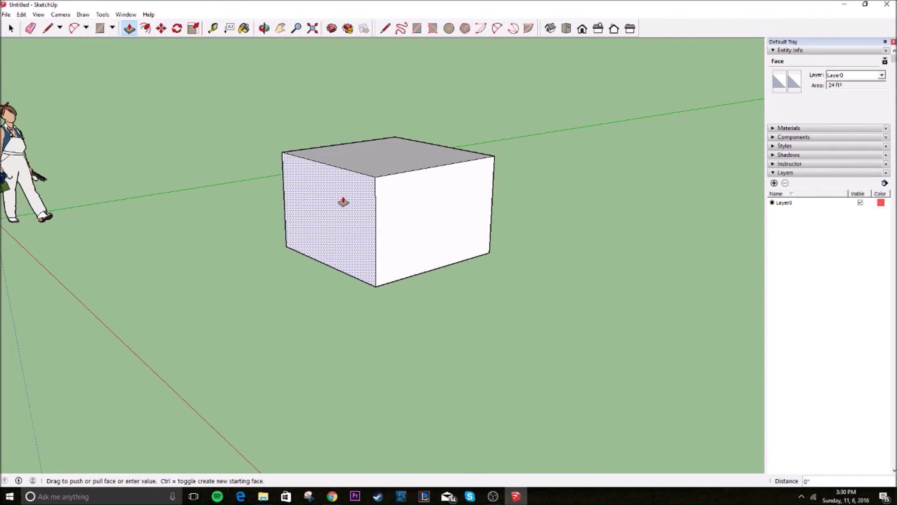
pyautogui.press('space')
pyautogui.moveTo(193, 235); pyautogui.dragTo(483, 221, button='middle')
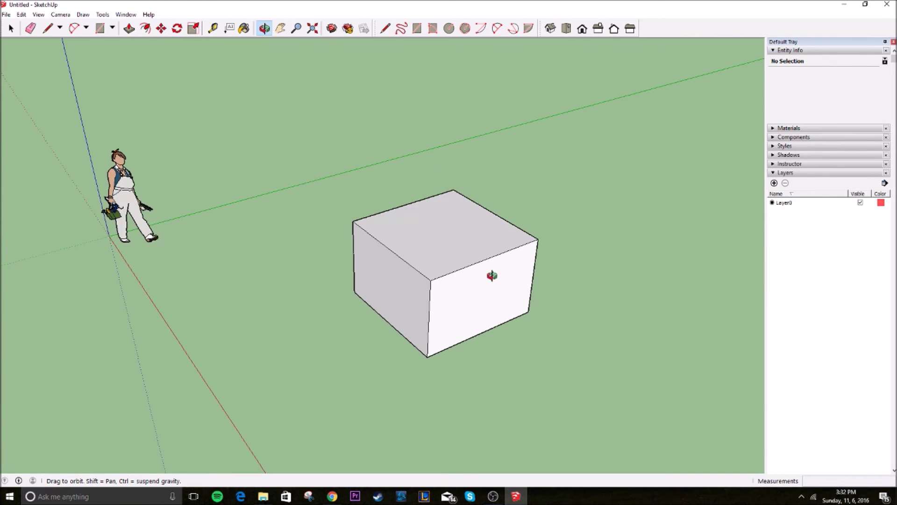
pyautogui.moveTo(486, 274); pyautogui.dragTo(378, 233, button='middle')
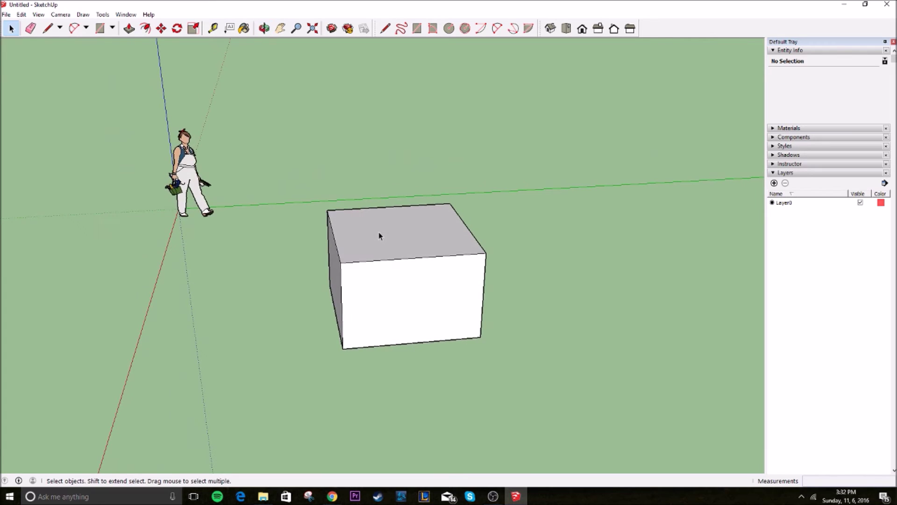
pyautogui.click(160, 29)
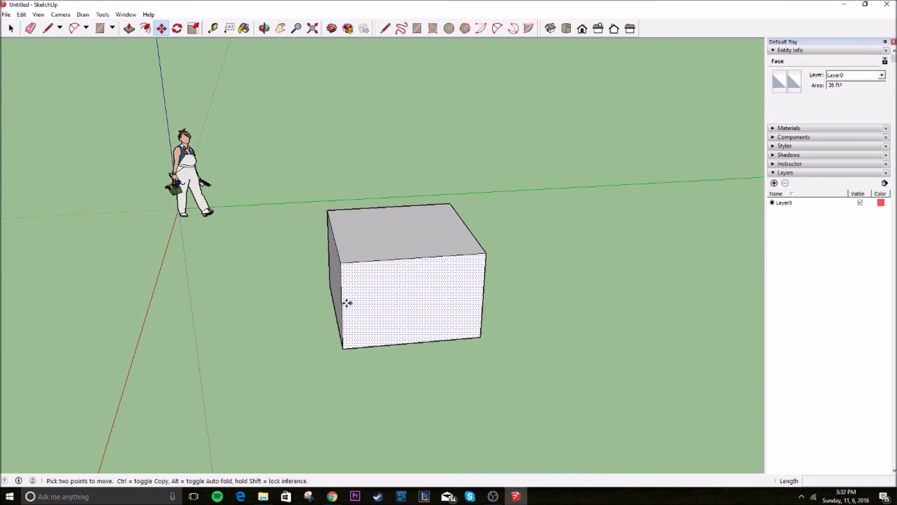
pyautogui.click(415, 258)
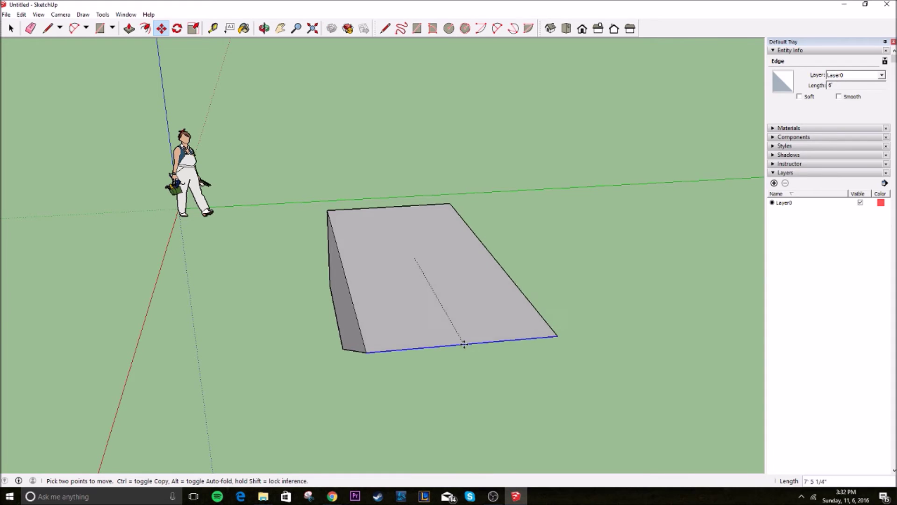
pyautogui.press('space')
pyautogui.press('m')
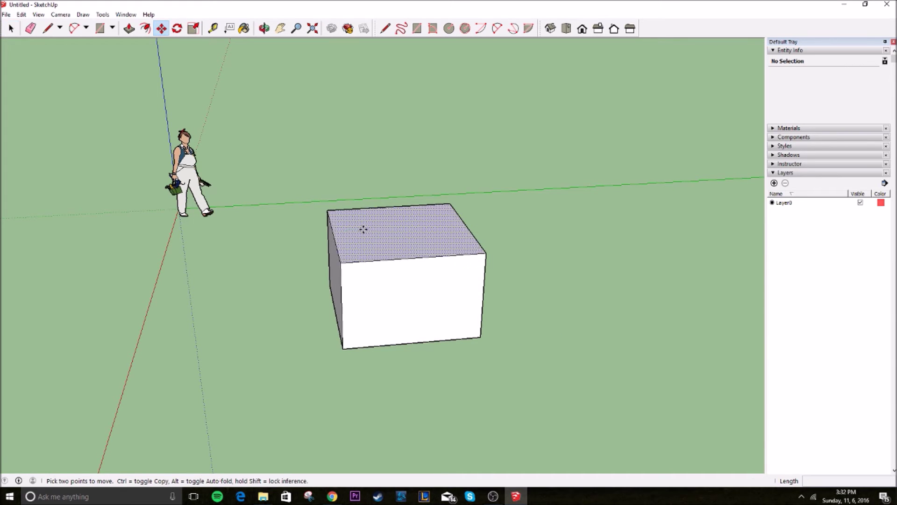
pyautogui.click(363, 229)
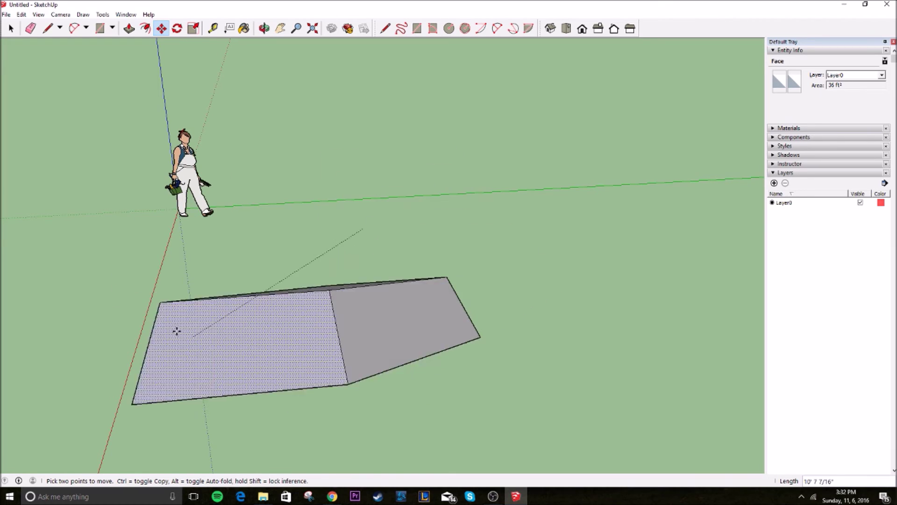
pyautogui.press('space')
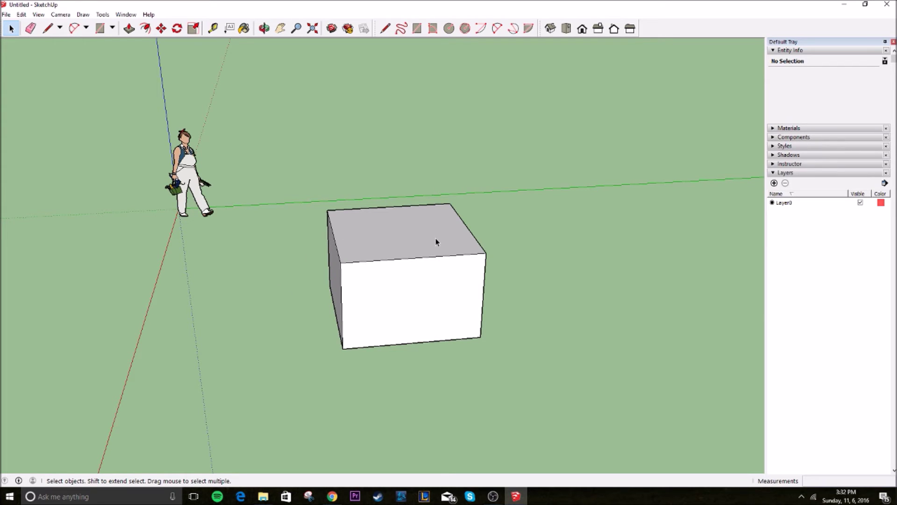
pyautogui.doubleClick(382, 240)
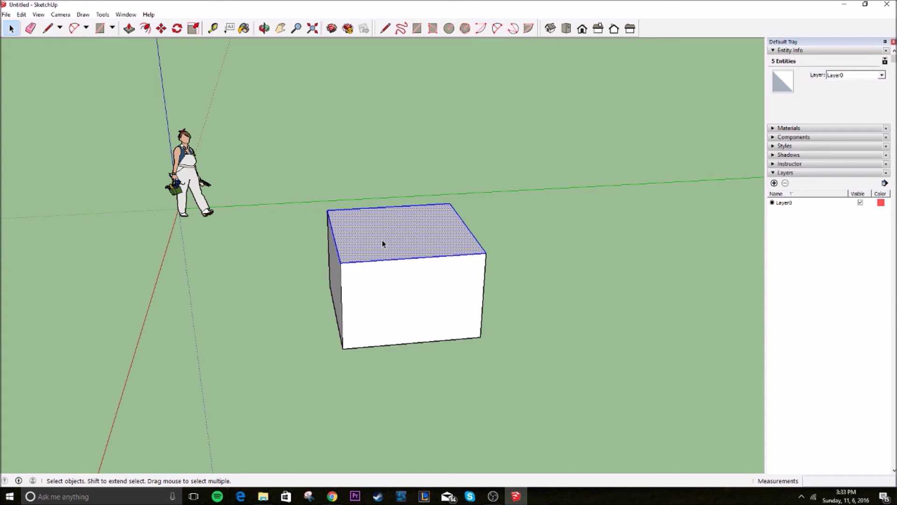
# Step: Triple-click the whole box and move it 8' along the green axis
pyautogui.press('m')
pyautogui.click(392, 236)
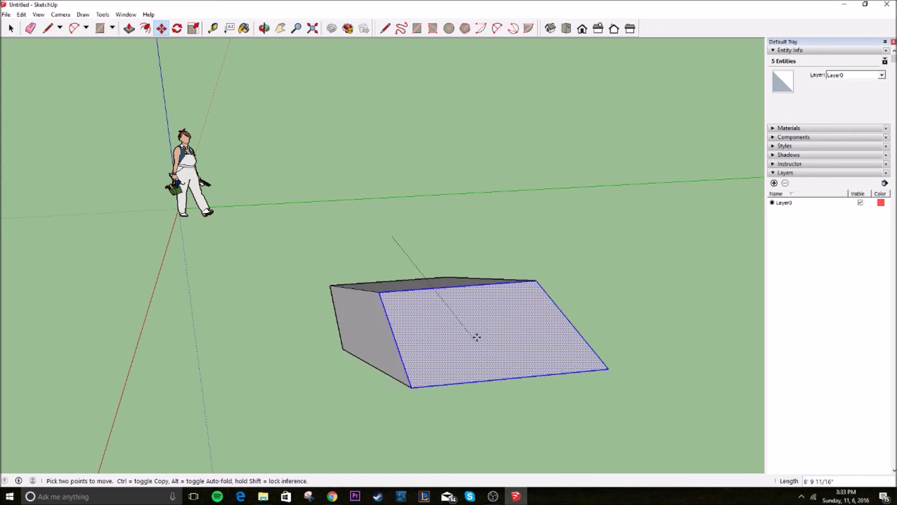
pyautogui.press('Escape')
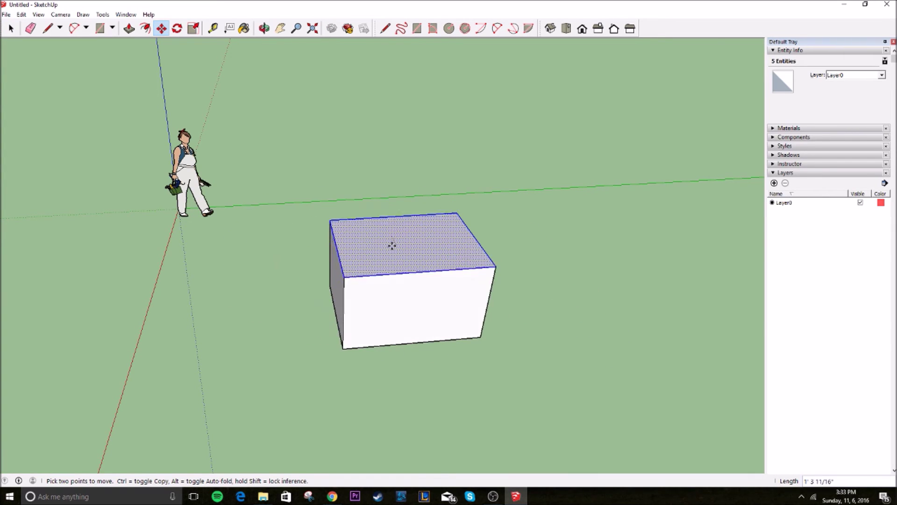
pyautogui.press('space')
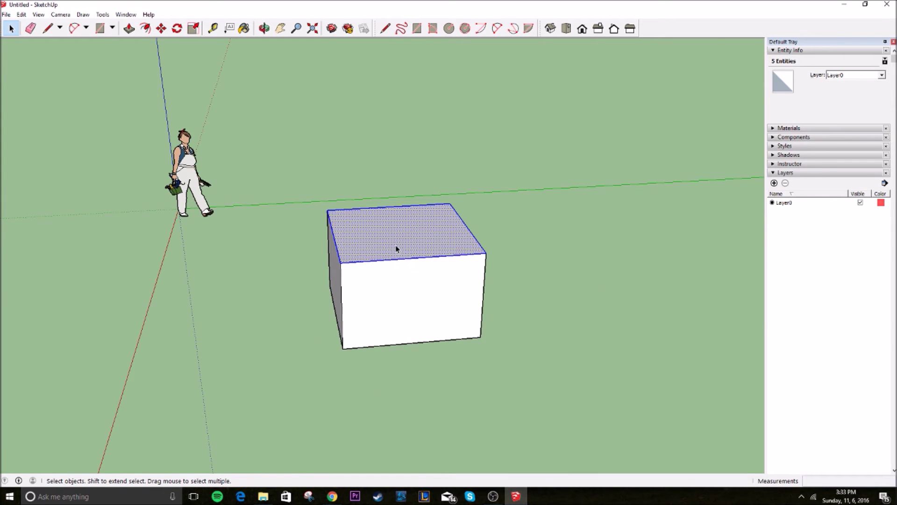
pyautogui.tripleClick(395, 248)
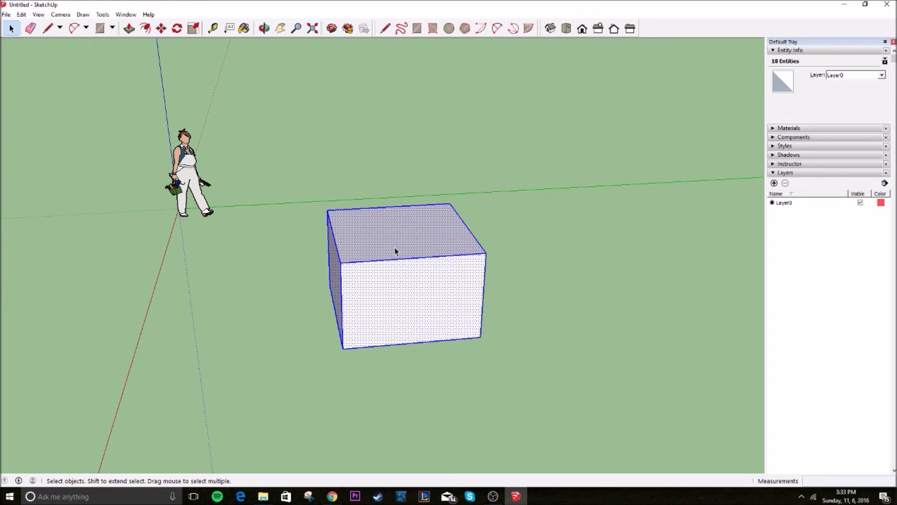
pyautogui.press('m')
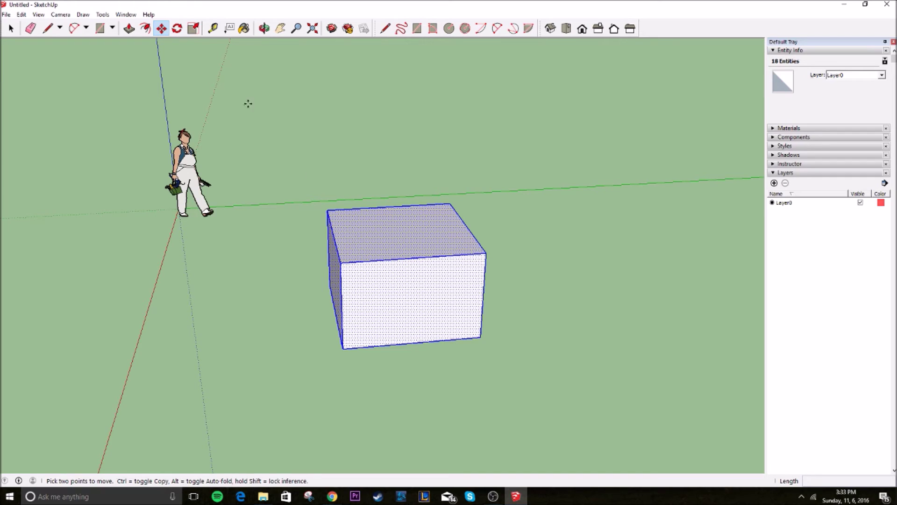
pyautogui.click(404, 237)
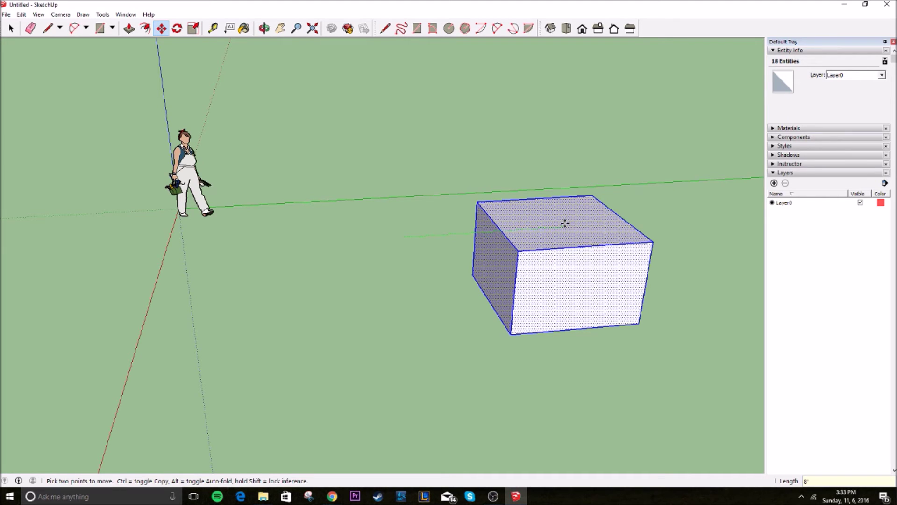
pyautogui.press('Return')
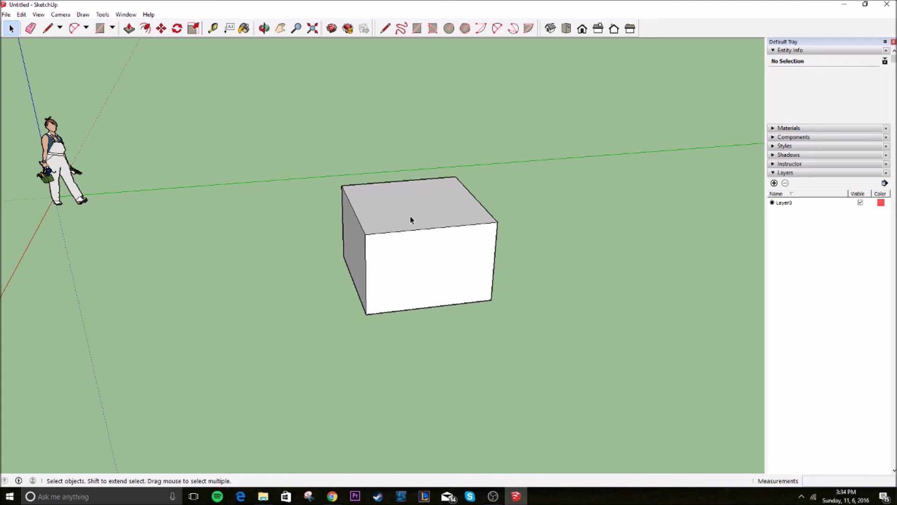
pyautogui.tripleClick(411, 220)
pyautogui.press('m')
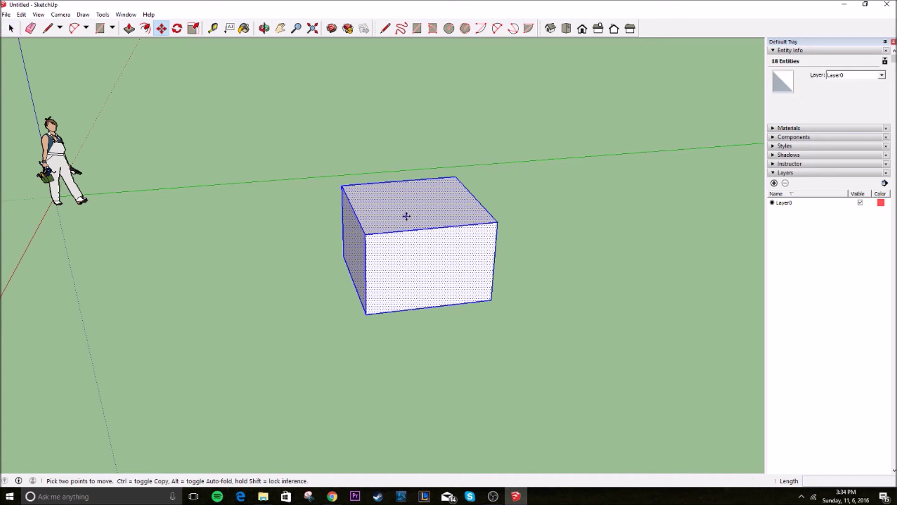
pyautogui.click(407, 216)
pyautogui.press('Escape')
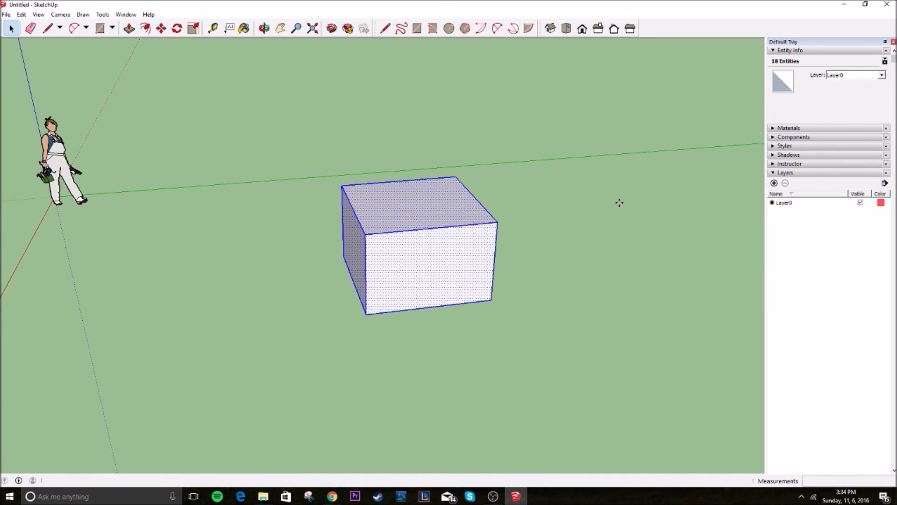
pyautogui.press('space')
pyautogui.click(303, 236)
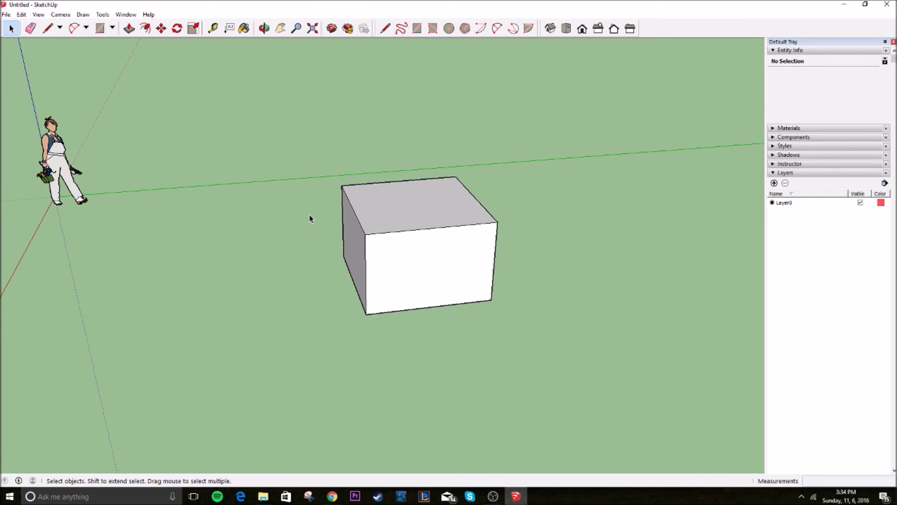
pyautogui.moveTo(309, 218); pyautogui.dragTo(401, 205, button='middle')
pyautogui.click(401, 205)
pyautogui.click(432, 248)
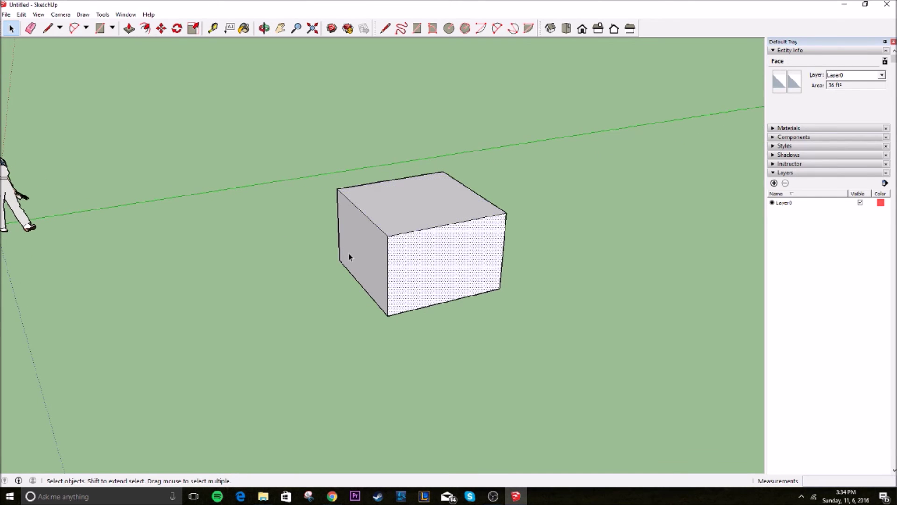
pyautogui.click(399, 219)
pyautogui.keyDown('shift'); pyautogui.click(431, 222); pyautogui.keyUp('shift')
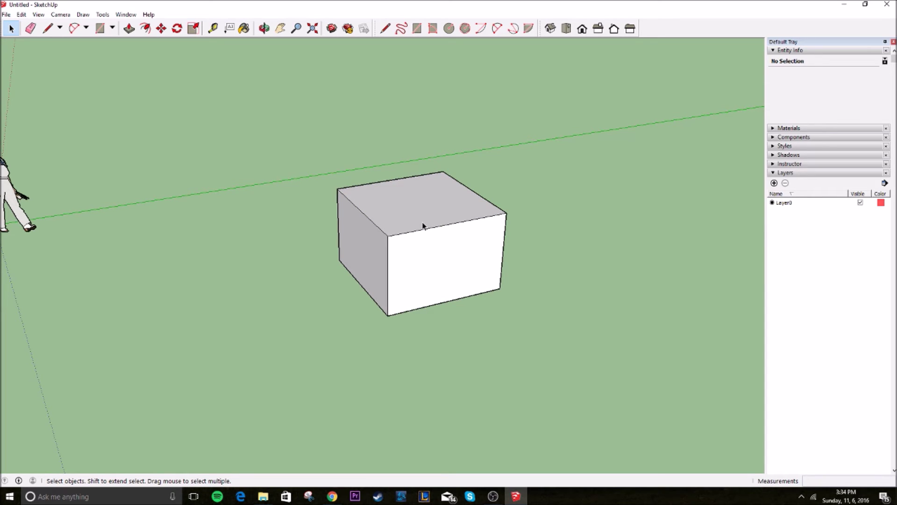
pyautogui.tripleClick(419, 224)
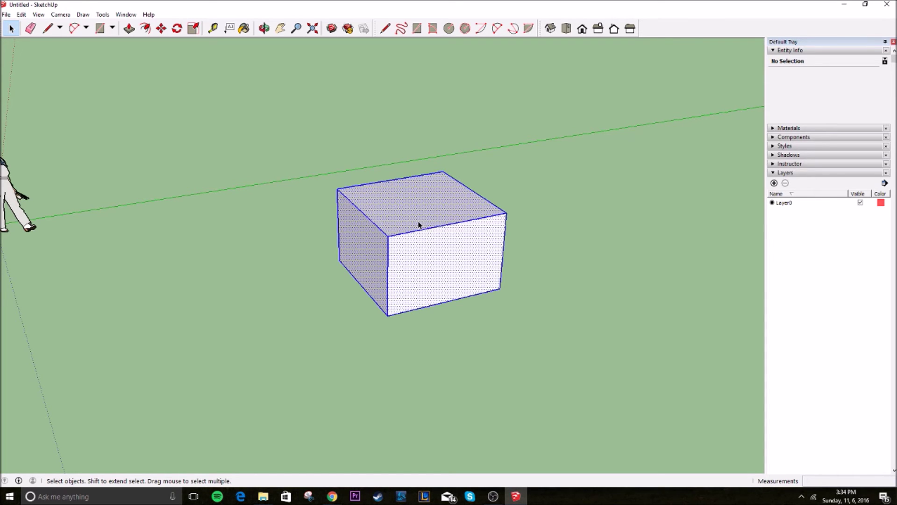
pyautogui.moveTo(280, 111); pyautogui.dragTo(586, 392)
pyautogui.moveTo(585, 391); pyautogui.dragTo(452, 383, button='middle')
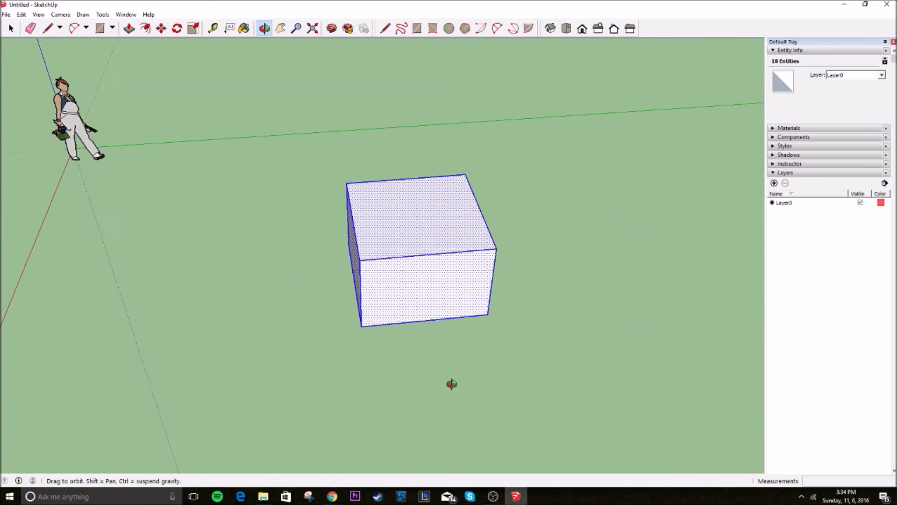
pyautogui.press('m')
pyautogui.click(400, 217)
pyautogui.press('space')
pyautogui.moveTo(466, 206)
pyautogui.mouseDown(button='middle')
pyautogui.moveTo(278, 238)
pyautogui.moveTo(356, 190)
pyautogui.moveTo(452, 201)
pyautogui.mouseUp(button='middle')
pyautogui.click(327, 291)
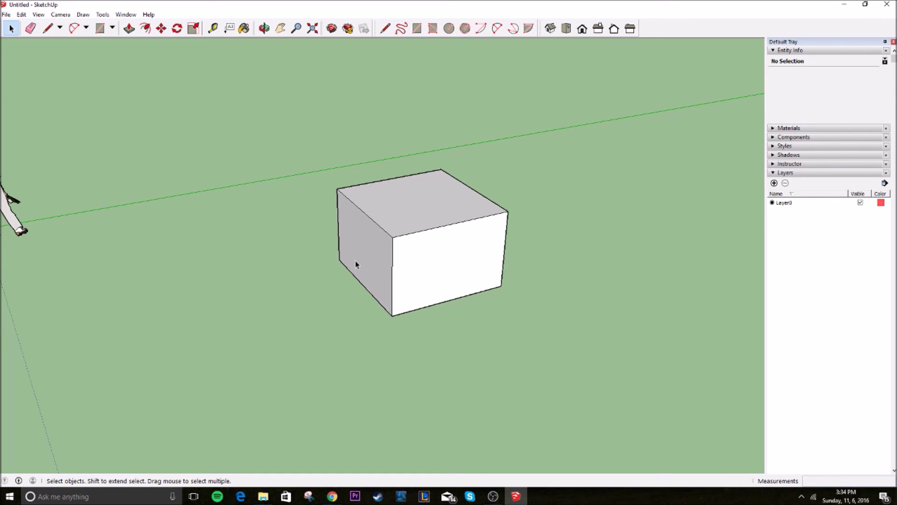
pyautogui.press('r')
pyautogui.click(279, 277)
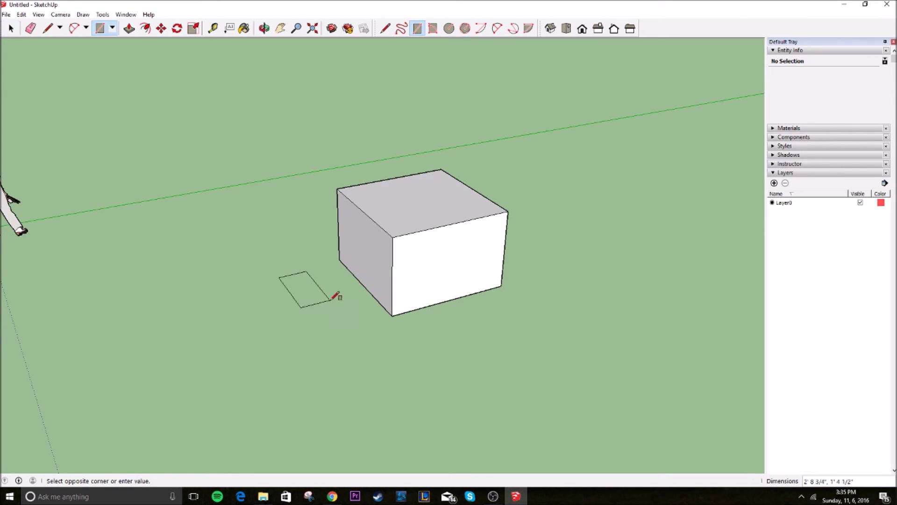
pyautogui.click(349, 315)
pyautogui.press('p')
pyautogui.click(304, 303)
pyautogui.click(299, 252)
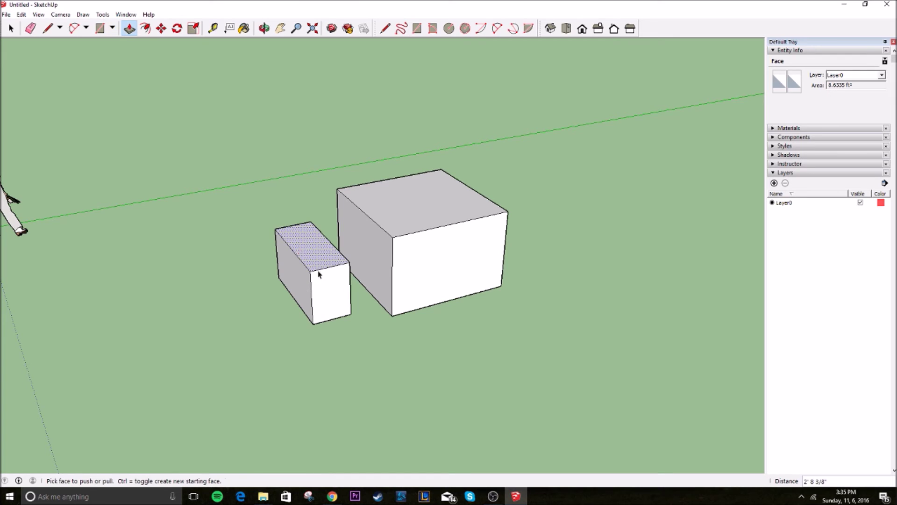
pyautogui.press('space')
pyautogui.moveTo(304, 156); pyautogui.dragTo(557, 347)
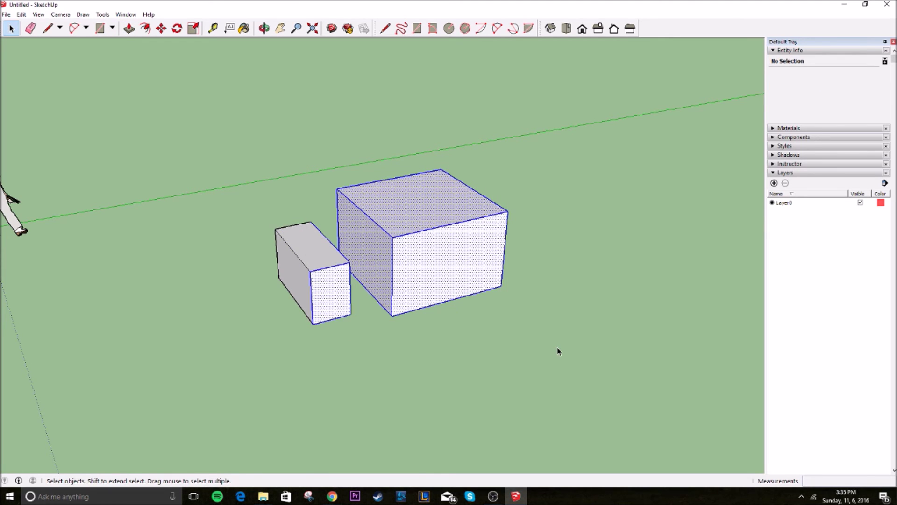
pyautogui.click(401, 331)
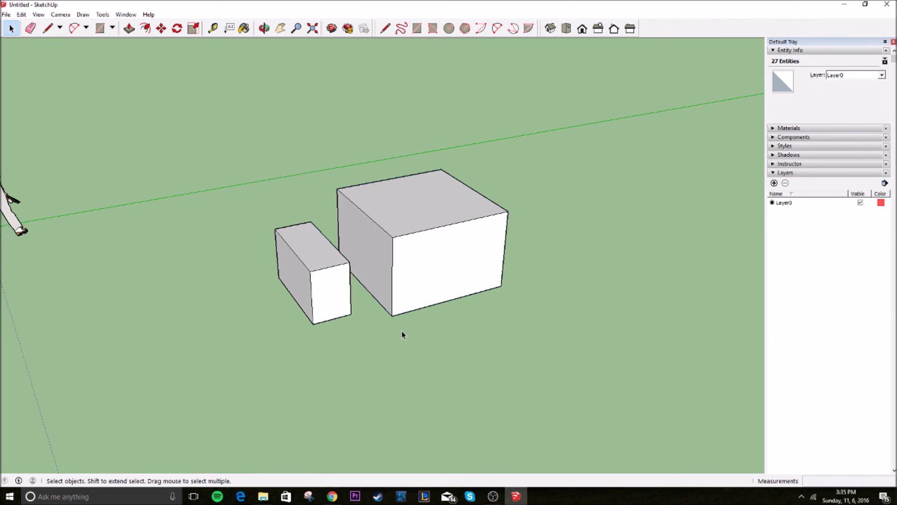
pyautogui.moveTo(401, 331); pyautogui.dragTo(342, 298, button='middle')
pyautogui.hotkey('ctrl', 'z')
pyautogui.hotkey('ctrl', 'z')
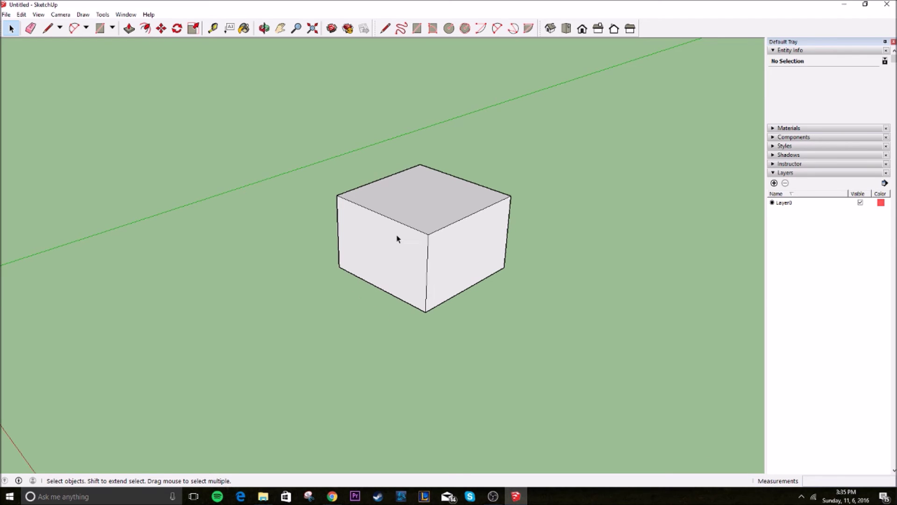
pyautogui.tripleClick(397, 238)
pyautogui.click(519, 278)
pyautogui.moveTo(518, 278); pyautogui.dragTo(462, 249, button='middle')
pyautogui.tripleClick(418, 269)
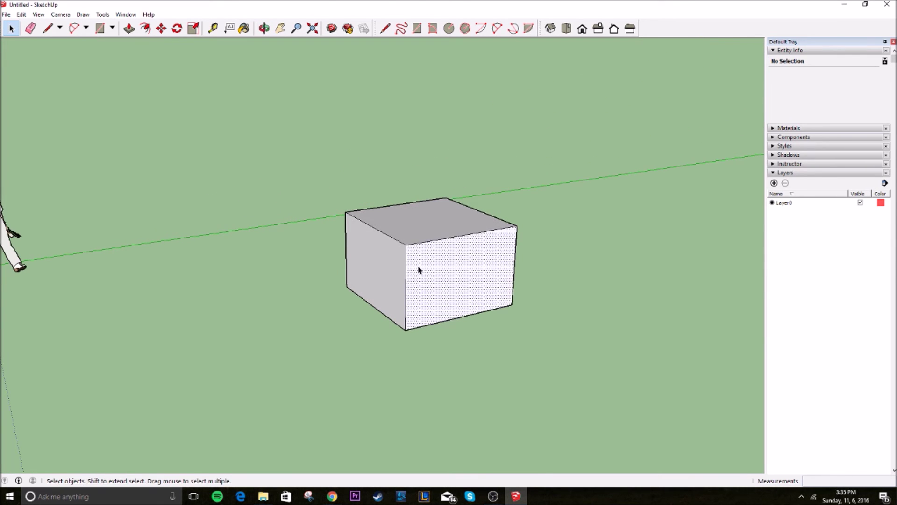
# Step: Make the selected box a group, then orbit to view it from below
pyautogui.rightClick(413, 238)
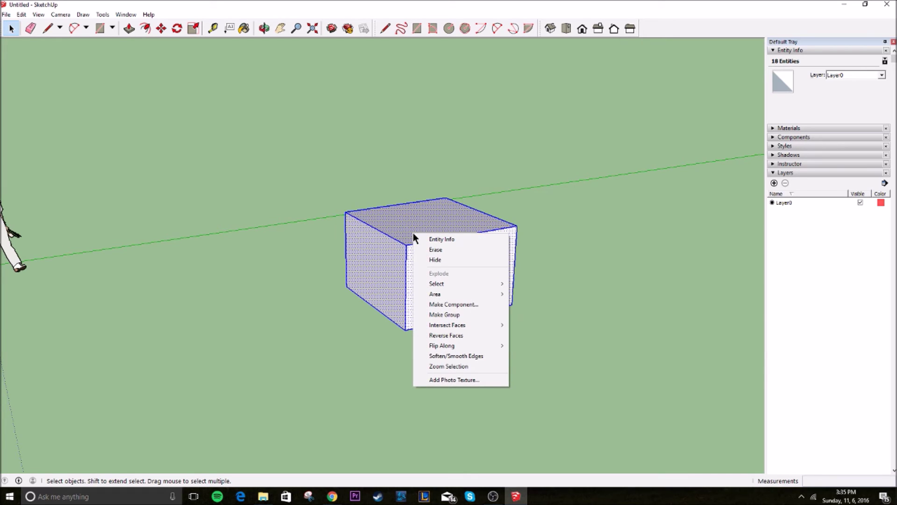
pyautogui.click(458, 319)
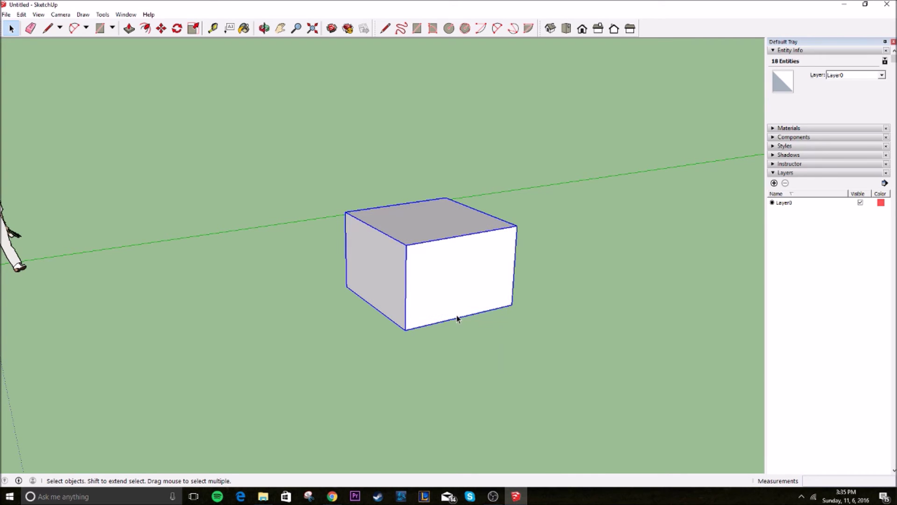
pyautogui.click(542, 354)
pyautogui.moveTo(458, 287); pyautogui.dragTo(365, 294, button='middle')
pyautogui.moveTo(220, 316); pyautogui.dragTo(492, 210, button='middle')
# Step: Click the box group on and off to confirm it selects as one object
pyautogui.click(492, 210)
pyautogui.click(565, 220)
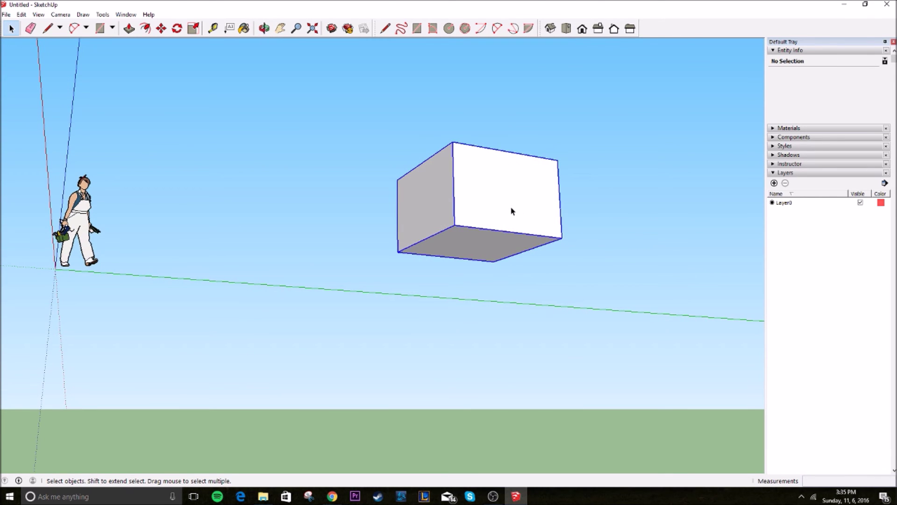
pyautogui.click(510, 210)
pyautogui.click(630, 190)
pyautogui.moveTo(631, 190); pyautogui.dragTo(484, 272, button='middle')
pyautogui.click(484, 272)
# Step: Start a move on the group, cancel it, and reselect it while orbiting
pyautogui.press('m')
pyautogui.click(464, 226)
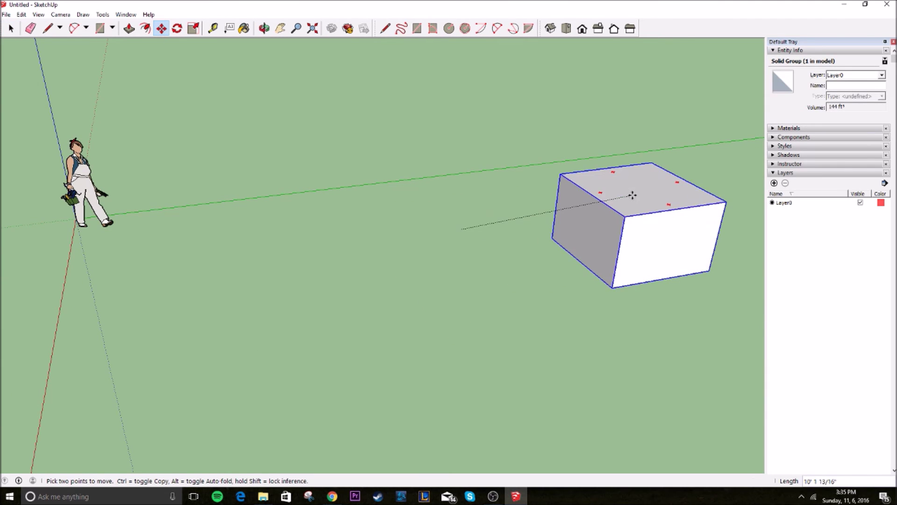
pyautogui.press('space')
pyautogui.click(592, 222)
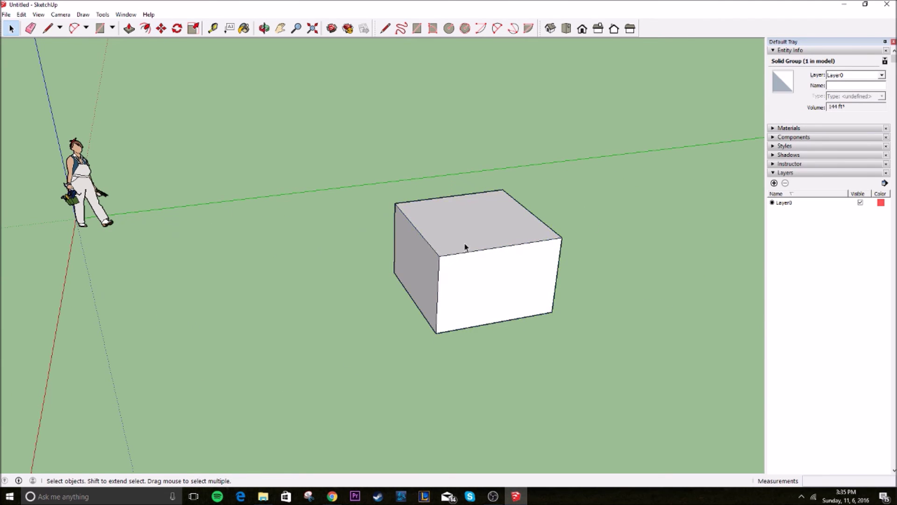
pyautogui.click(471, 282)
pyautogui.click(610, 233)
pyautogui.moveTo(635, 242); pyautogui.dragTo(461, 242, button='middle')
pyautogui.click(461, 243)
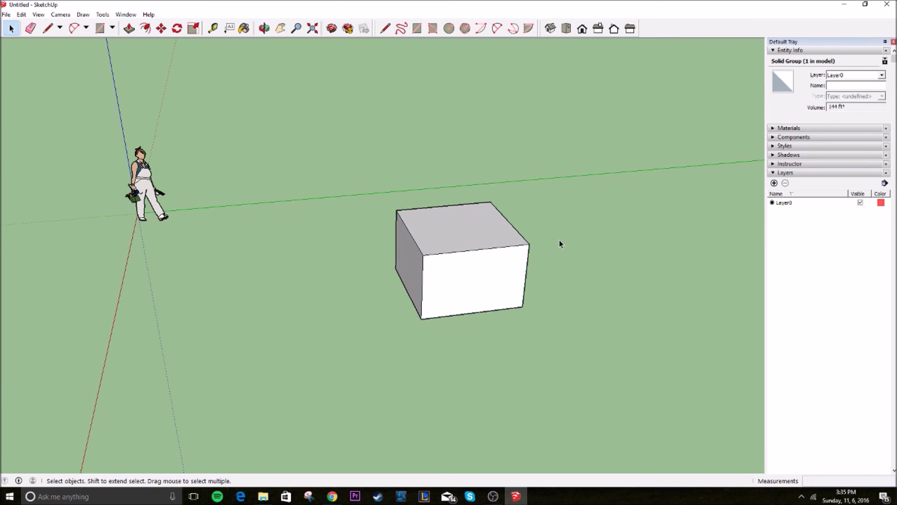
pyautogui.moveTo(560, 243); pyautogui.dragTo(357, 261, button='middle')
pyautogui.click(356, 260)
# Step: Orbit around the group and test-select it and its front face
pyautogui.press('o')
pyautogui.moveTo(390, 258)
pyautogui.mouseDown()
pyautogui.moveTo(374, 270)
pyautogui.moveTo(383, 269)
pyautogui.mouseUp()
pyautogui.press('space')
pyautogui.click(449, 266)
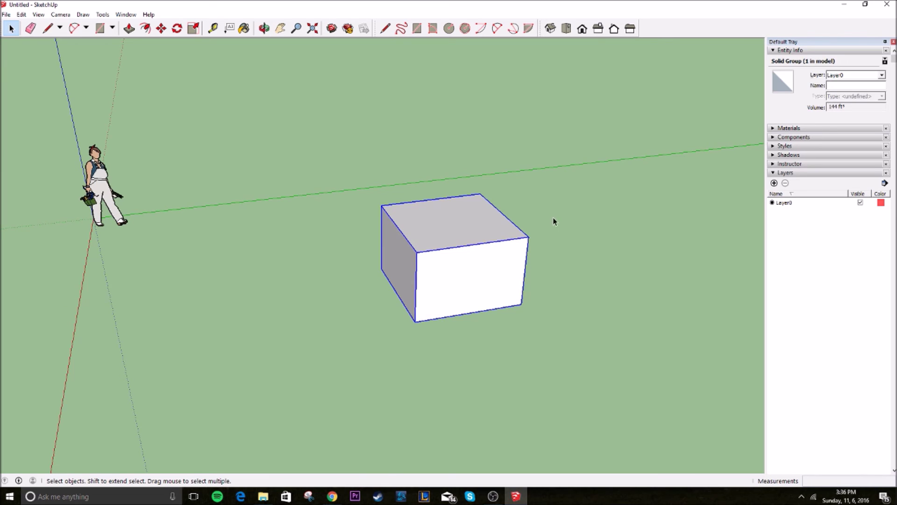
pyautogui.click(562, 229)
pyautogui.click(498, 279)
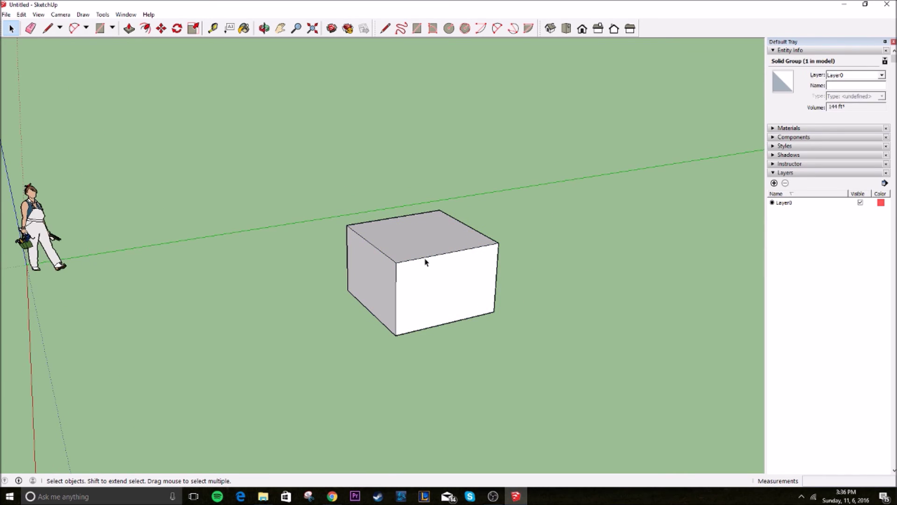
pyautogui.press('Escape')
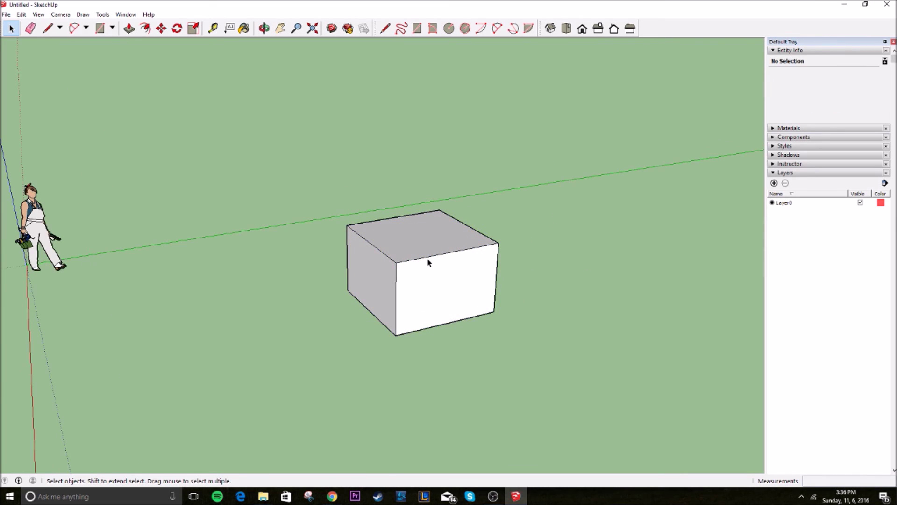
pyautogui.click(428, 262)
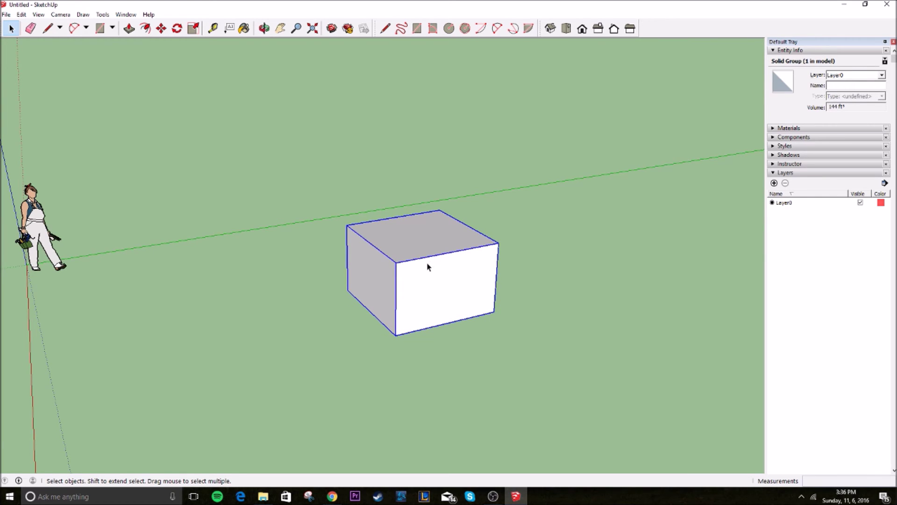
# Step: Explode the group, window-select the loose box, and regroup it with Make Group
pyautogui.rightClick(427, 266)
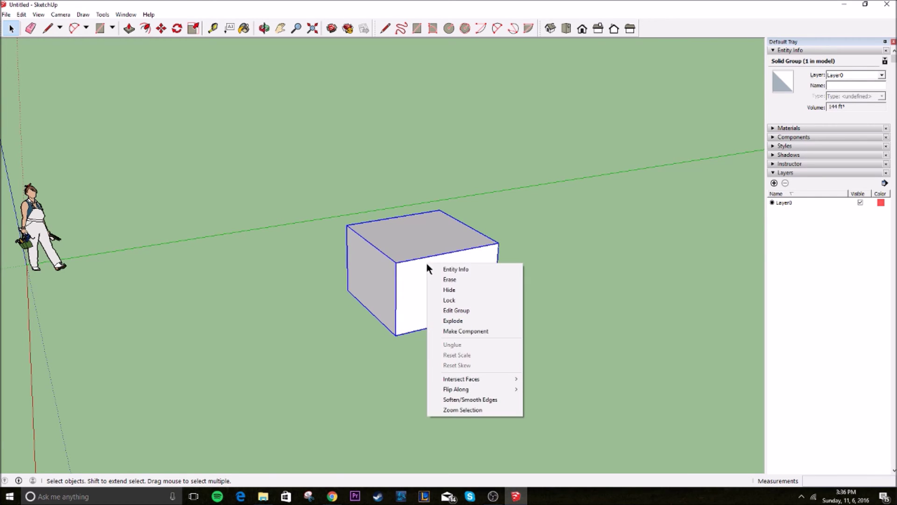
pyautogui.click(461, 321)
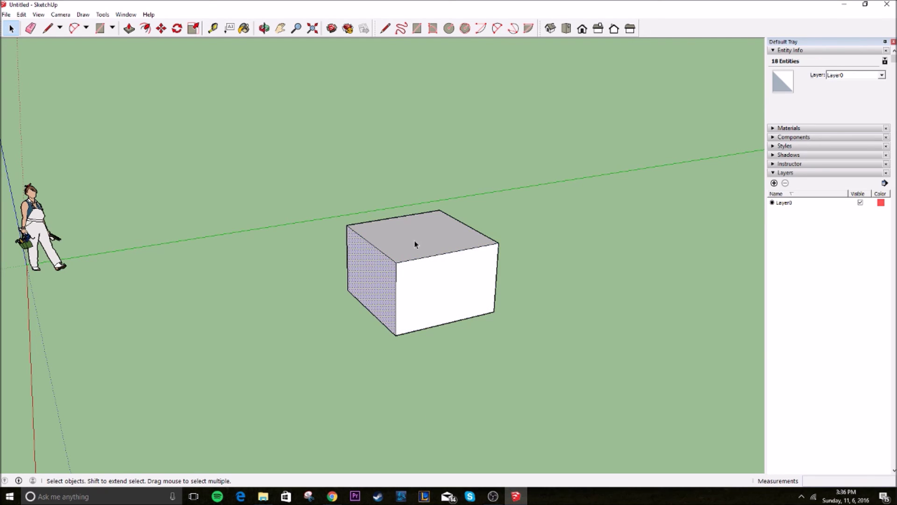
pyautogui.click(379, 244)
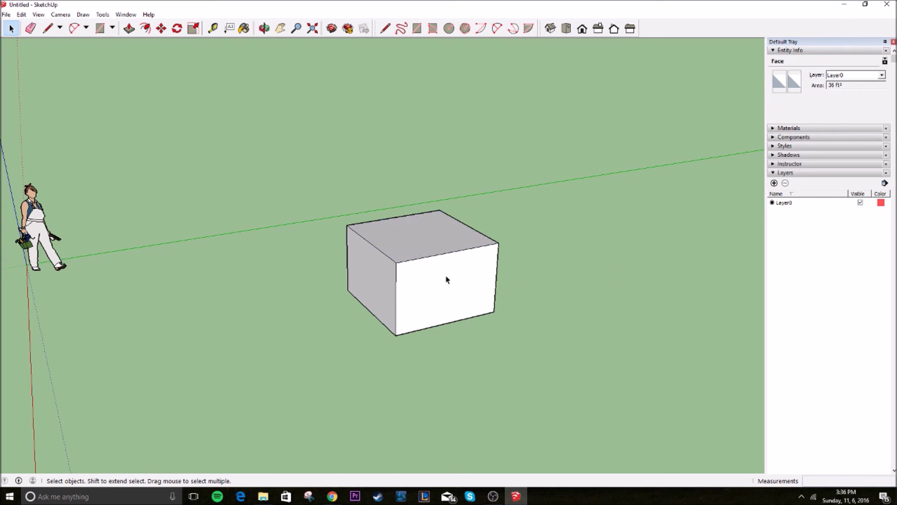
pyautogui.moveTo(290, 177); pyautogui.dragTo(568, 376)
pyautogui.rightClick(439, 265)
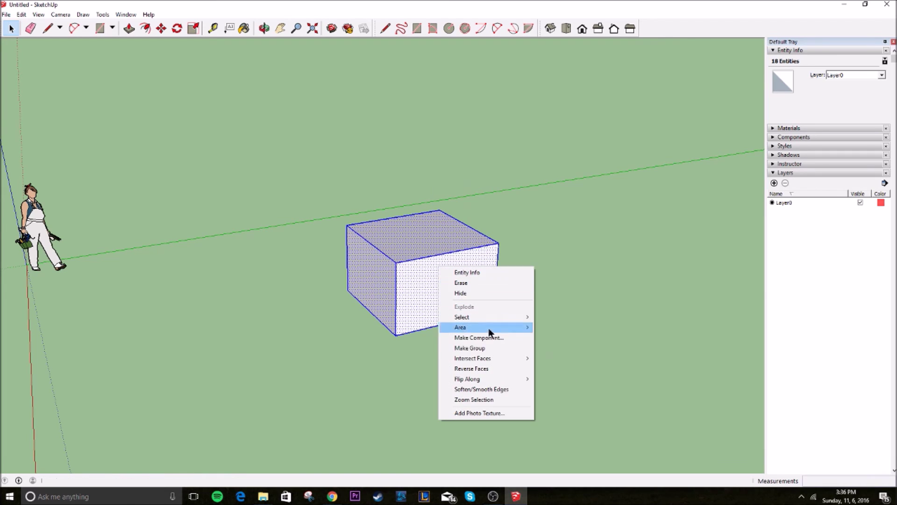
pyautogui.click(487, 348)
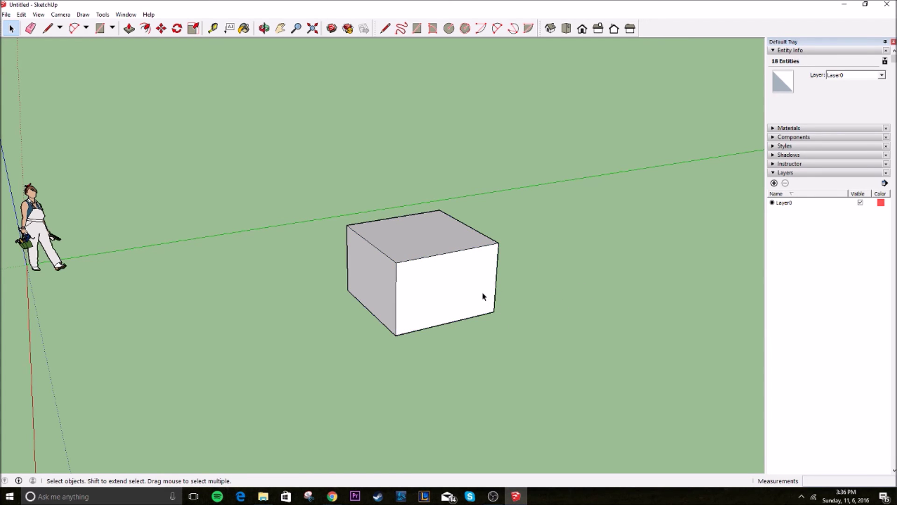
pyautogui.click(465, 296)
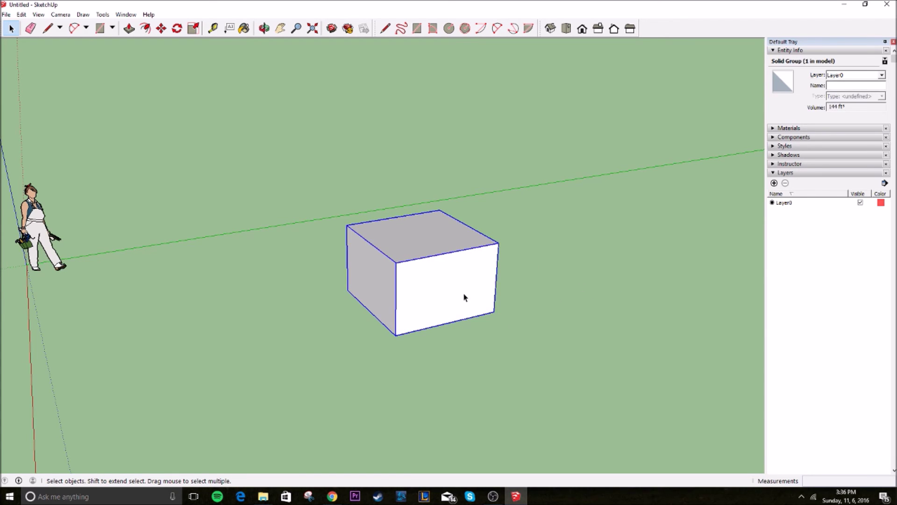
pyautogui.moveTo(465, 296); pyautogui.dragTo(400, 276, button='middle')
# Step: Draw a rectangle from the box's bottom corner and pull it up into a taller box
pyautogui.press('r')
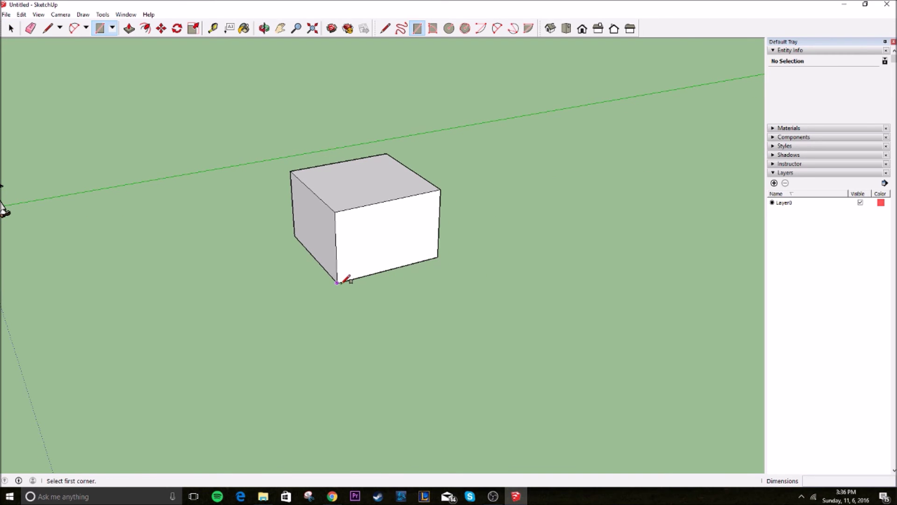
pyautogui.click(337, 282)
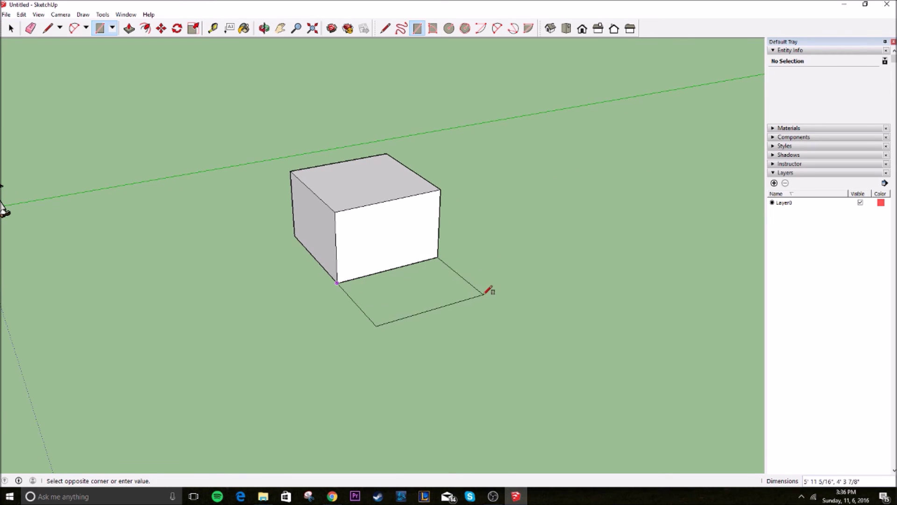
pyautogui.click(495, 303)
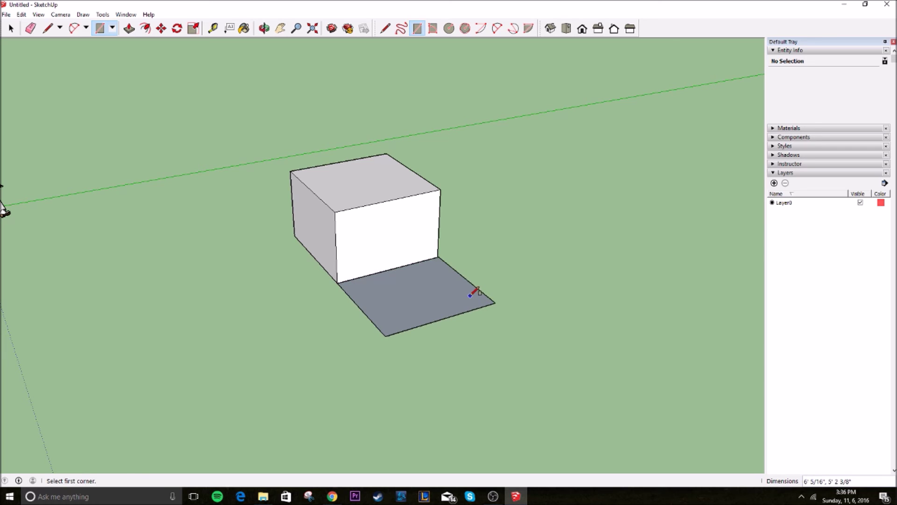
pyautogui.press('p')
pyautogui.moveTo(437, 298); pyautogui.dragTo(461, 159)
# Step: Orbit around both boxes and select the entire tall box
pyautogui.press('o')
pyautogui.moveTo(3, 206); pyautogui.dragTo(363, 186)
pyautogui.press('space')
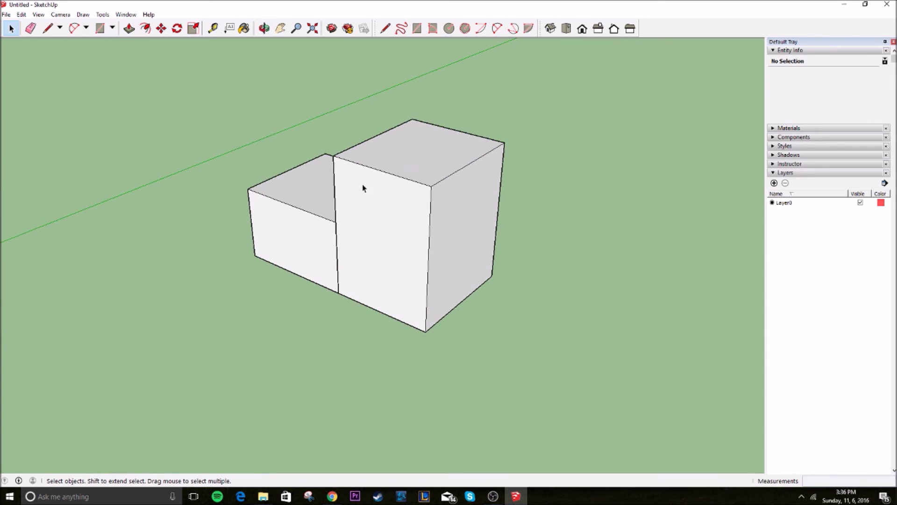
pyautogui.click(317, 204)
pyautogui.click(390, 217)
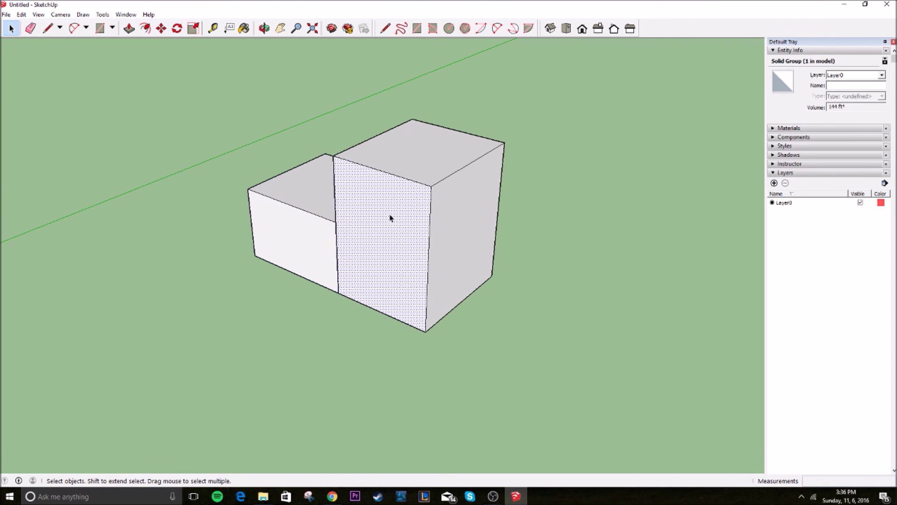
pyautogui.tripleClick(412, 232)
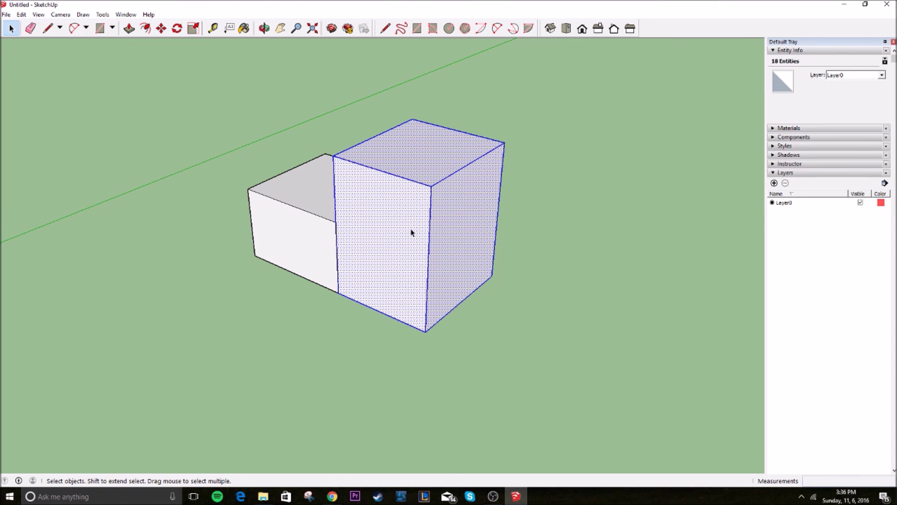
# Step: Make the tall box its own group, then click each group to check them
pyautogui.press('o')
pyautogui.moveTo(232, 240)
pyautogui.mouseDown()
pyautogui.moveTo(437, 235)
pyautogui.moveTo(448, 250)
pyautogui.moveTo(260, 249)
pyautogui.moveTo(236, 240)
pyautogui.mouseUp()
pyautogui.press('space')
pyautogui.rightClick(389, 236)
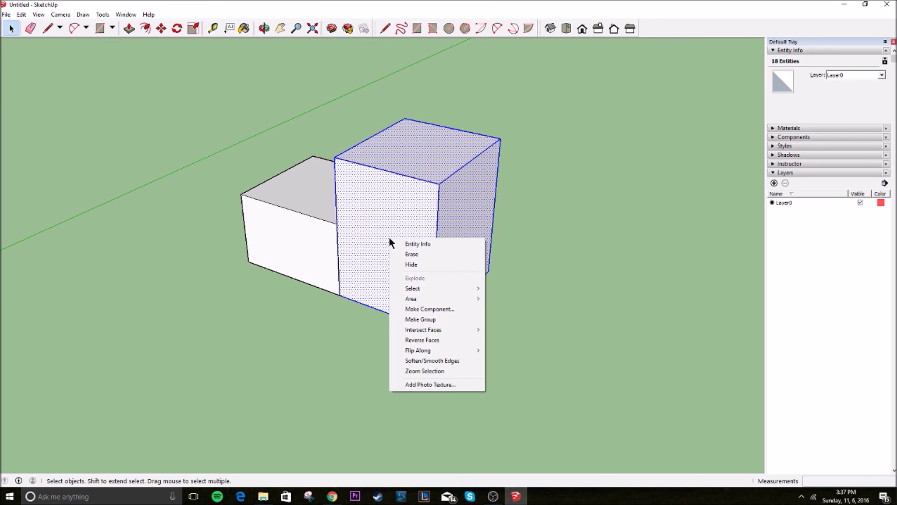
pyautogui.click(456, 320)
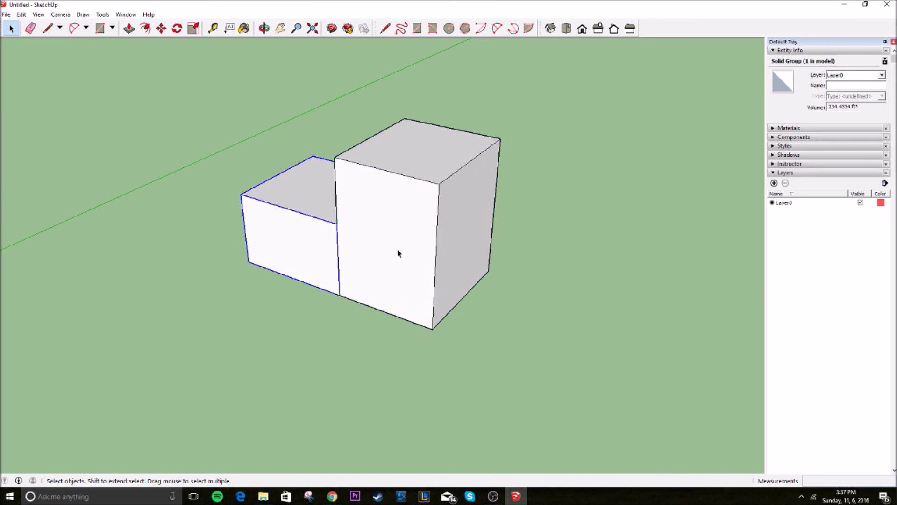
pyautogui.click(386, 260)
pyautogui.click(313, 253)
# Step: Select both the small and tall boxes and combine them with Make Group
pyautogui.keyDown('shift'); pyautogui.click(414, 249); pyautogui.keyUp('shift')
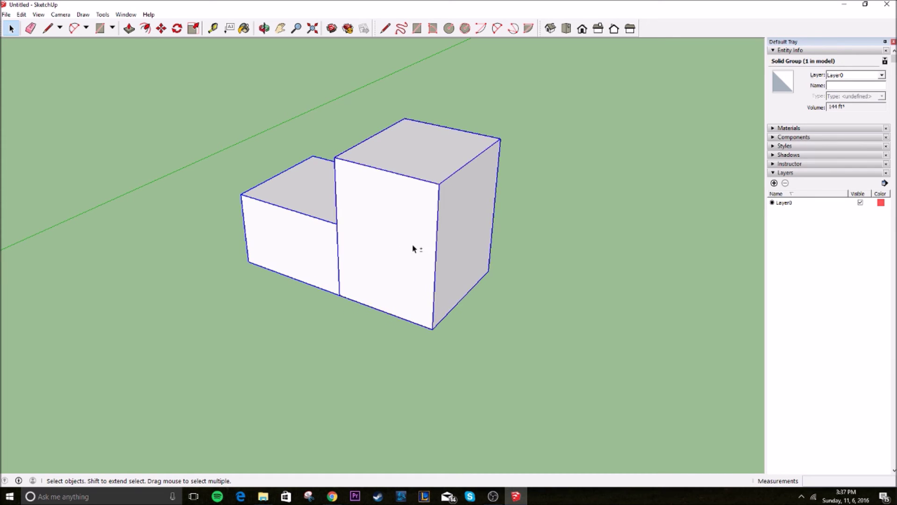
pyautogui.click(391, 260)
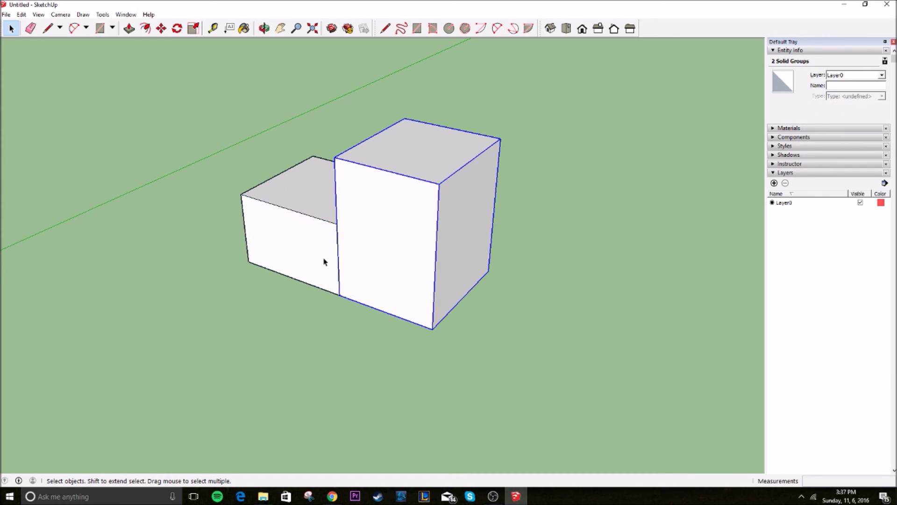
pyautogui.click(301, 257)
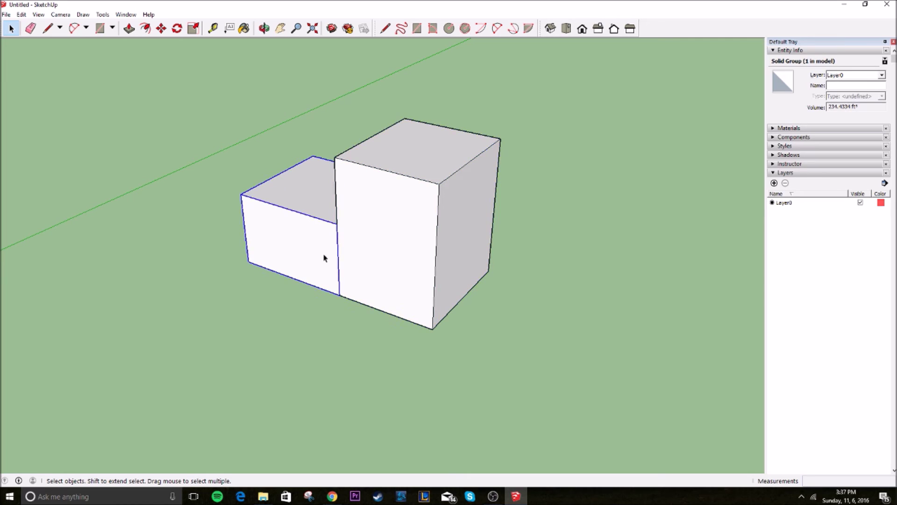
pyautogui.keyDown('shift'); pyautogui.click(383, 258); pyautogui.keyUp('shift')
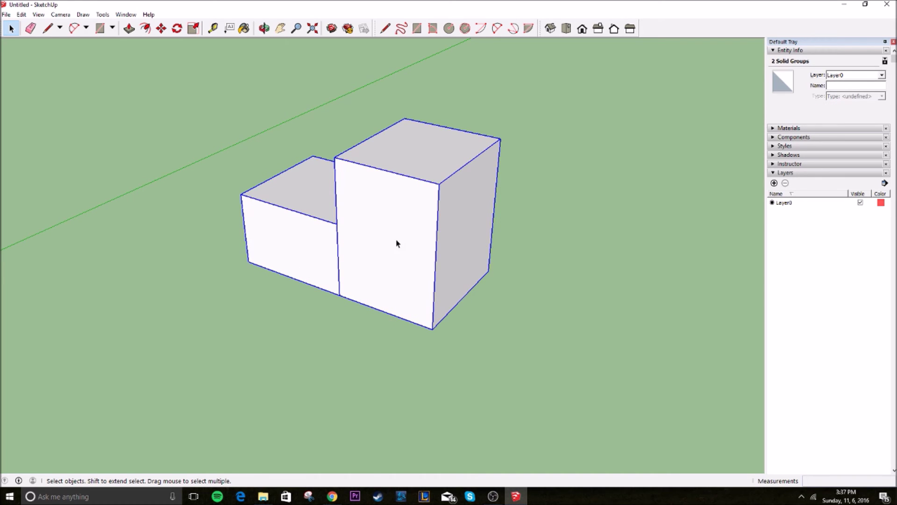
pyautogui.rightClick(379, 242)
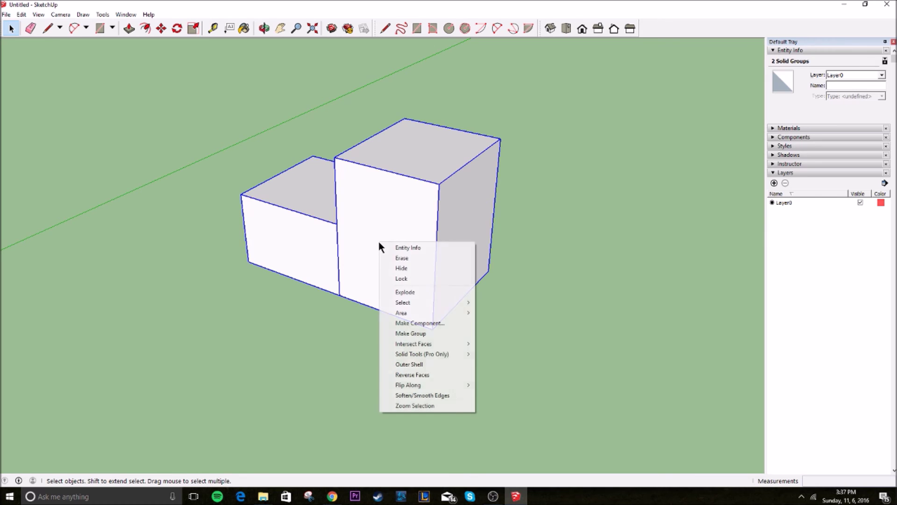
pyautogui.click(426, 334)
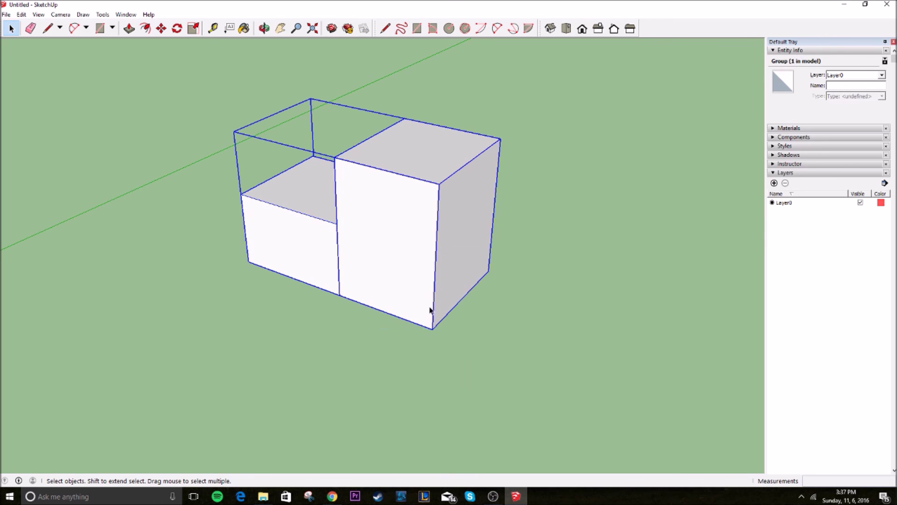
# Step: Reposition the new combined group with the Move tool (M)
pyautogui.click(559, 273)
pyautogui.moveTo(558, 273); pyautogui.dragTo(348, 258, button='middle')
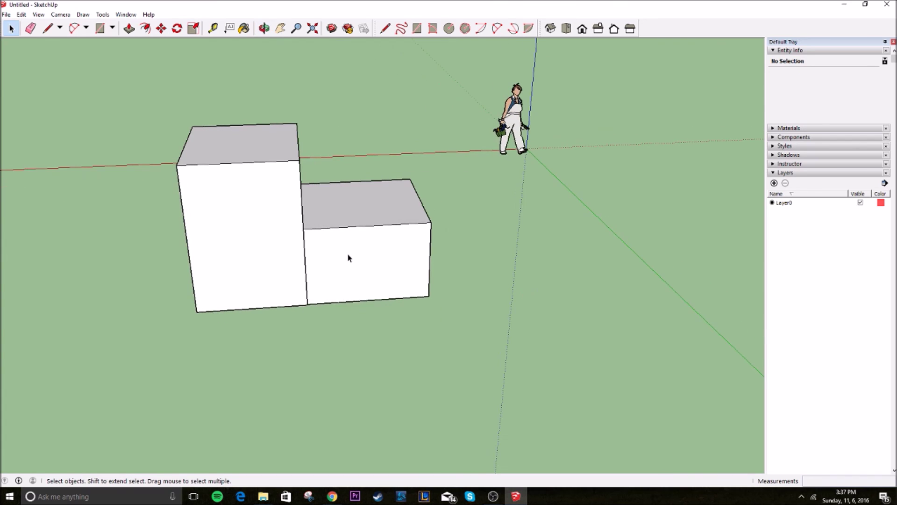
pyautogui.moveTo(137, 236); pyautogui.dragTo(685, 314, button='middle')
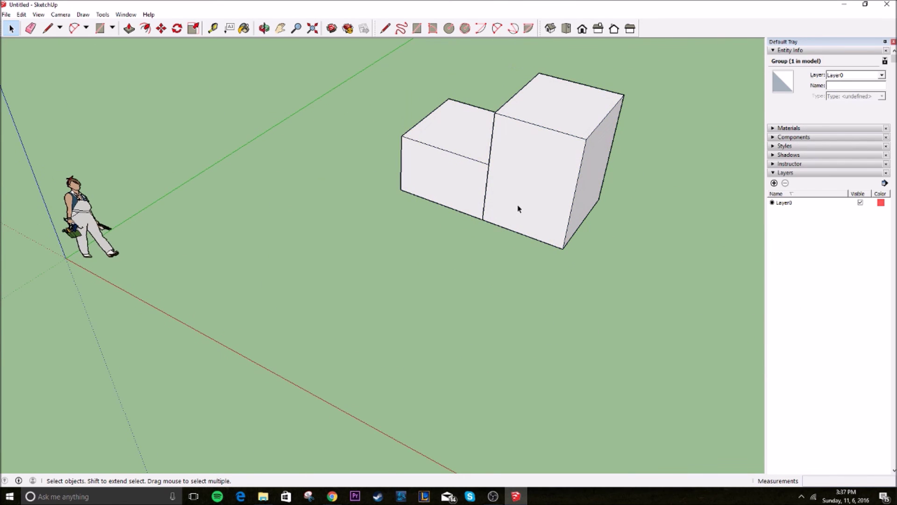
pyautogui.moveTo(645, 186); pyautogui.dragTo(533, 216, button='middle')
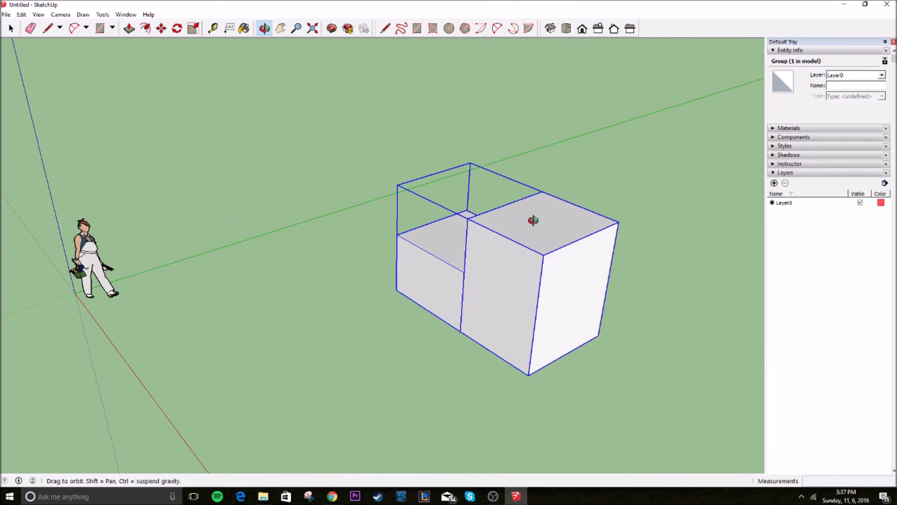
pyautogui.click(608, 219)
pyautogui.click(561, 250)
pyautogui.press('m')
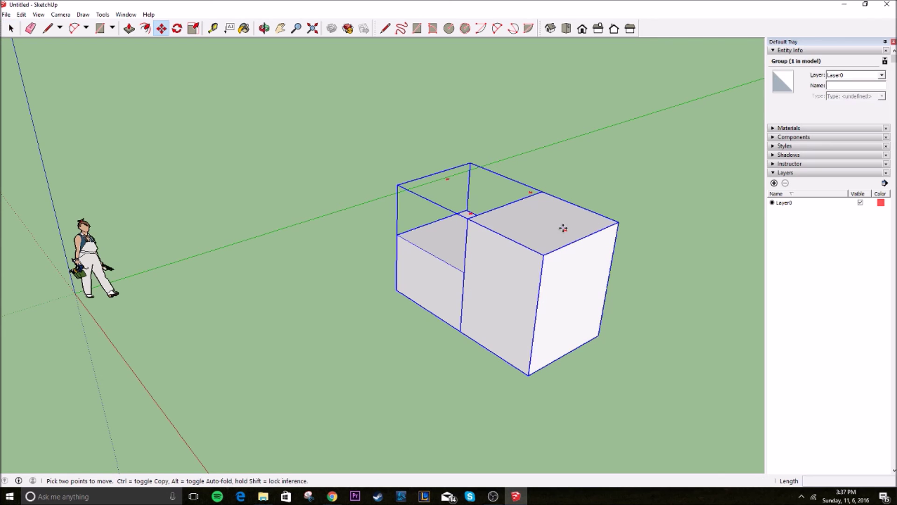
pyautogui.click(561, 226)
pyautogui.click(575, 244)
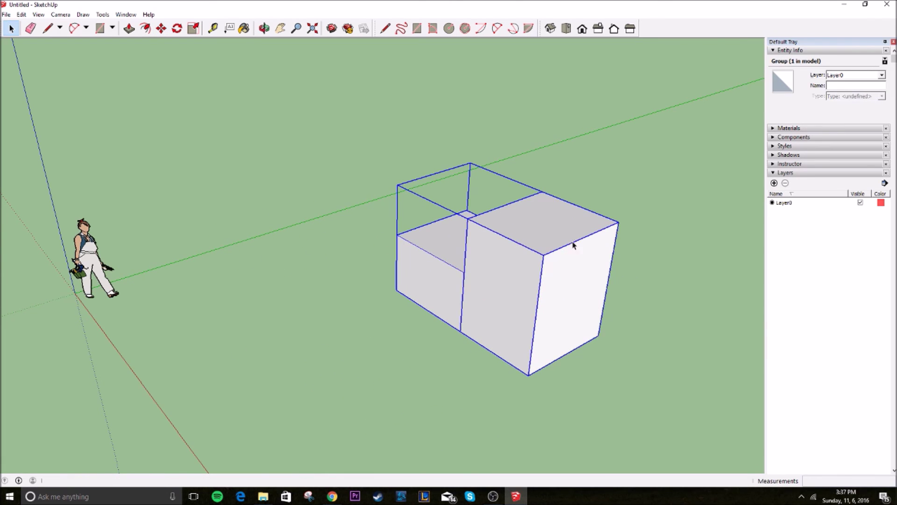
pyautogui.press('space')
pyautogui.moveTo(574, 244); pyautogui.dragTo(492, 220, button='middle')
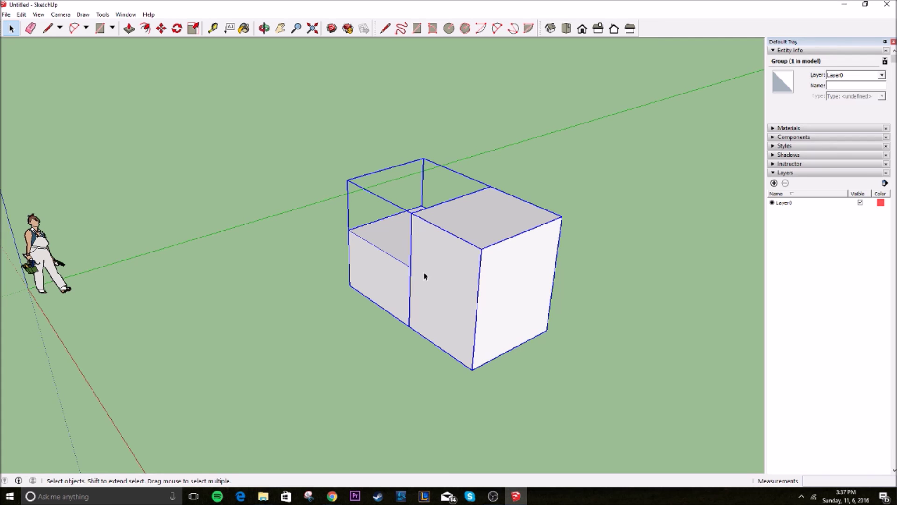
# Step: Open the combined group for editing and select the taller box inside it
pyautogui.moveTo(564, 219); pyautogui.dragTo(584, 206, button='middle')
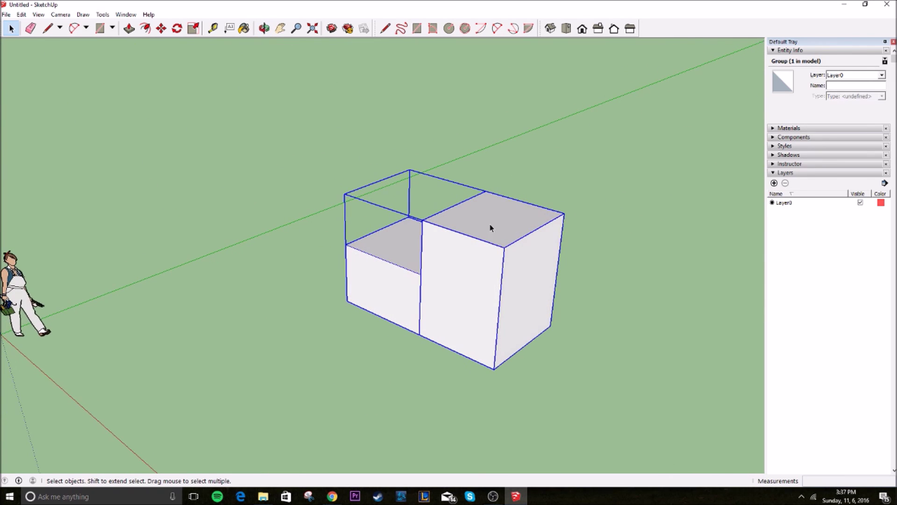
pyautogui.doubleClick(483, 237)
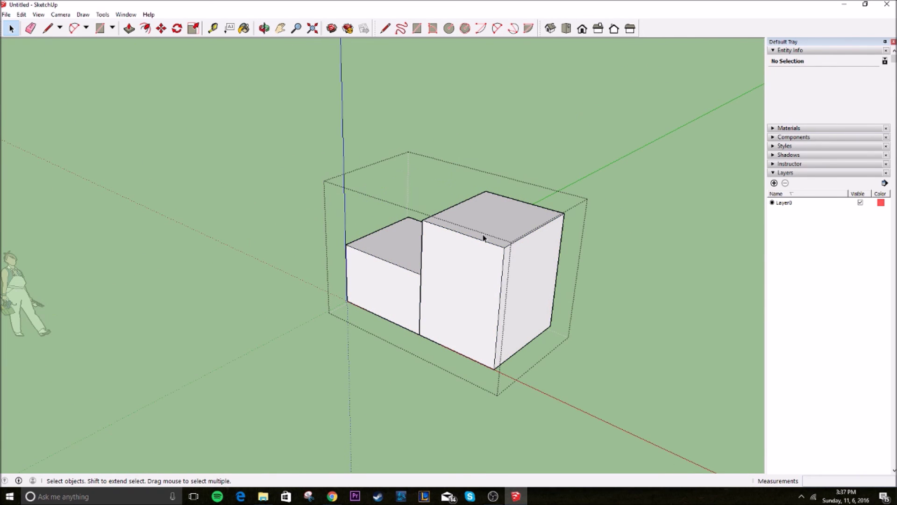
pyautogui.click(506, 222)
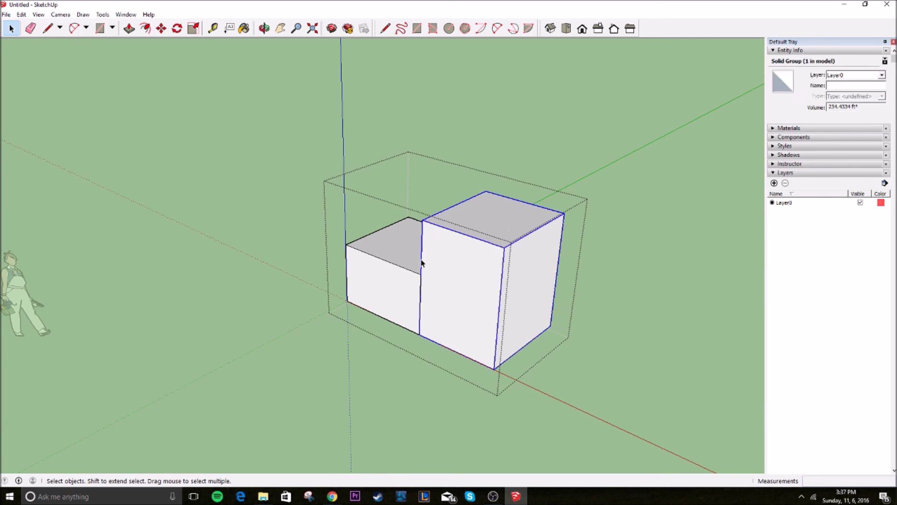
pyautogui.click(396, 274)
pyautogui.click(472, 256)
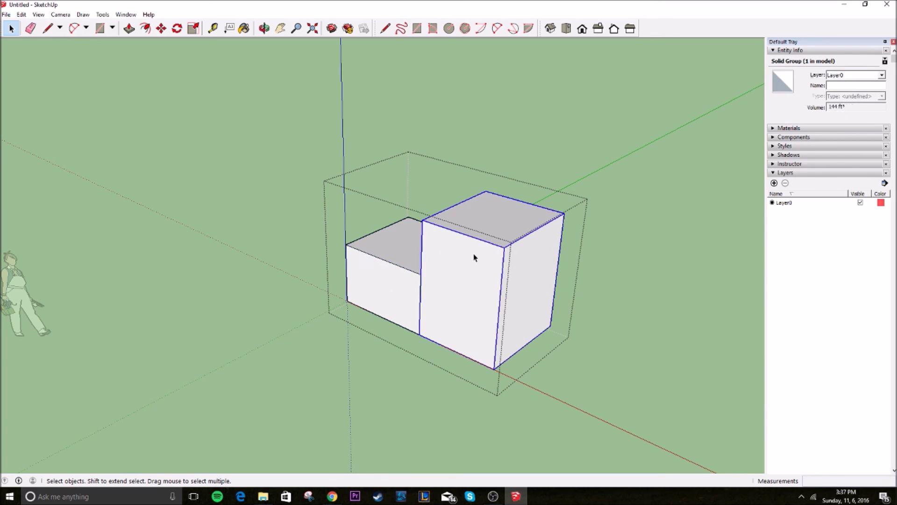
pyautogui.click(394, 267)
pyautogui.click(457, 270)
pyautogui.click(409, 286)
pyautogui.click(463, 273)
pyautogui.click(399, 278)
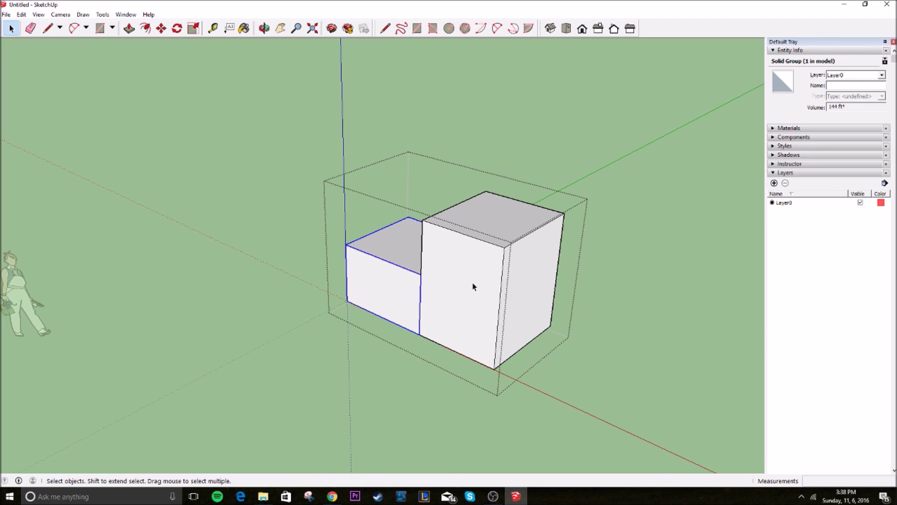
pyautogui.click(472, 285)
pyautogui.click(386, 287)
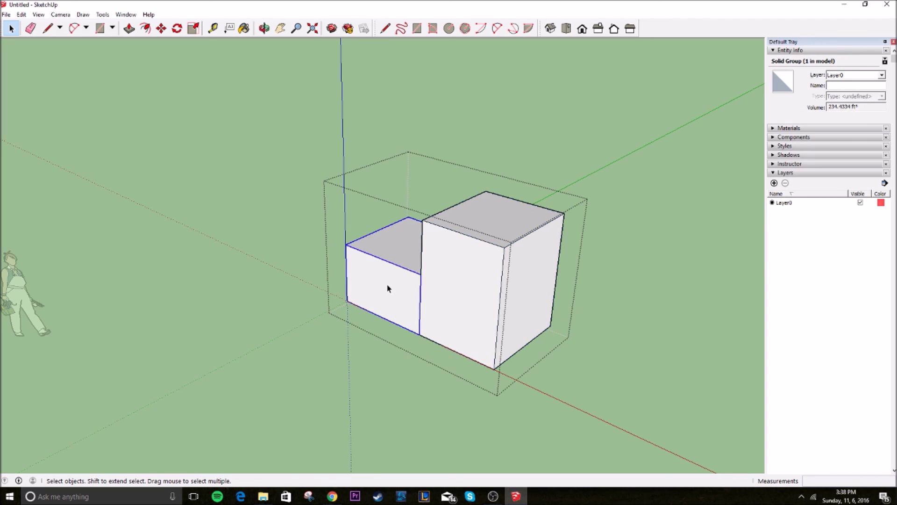
pyautogui.click(466, 288)
pyautogui.click(407, 300)
pyautogui.click(447, 290)
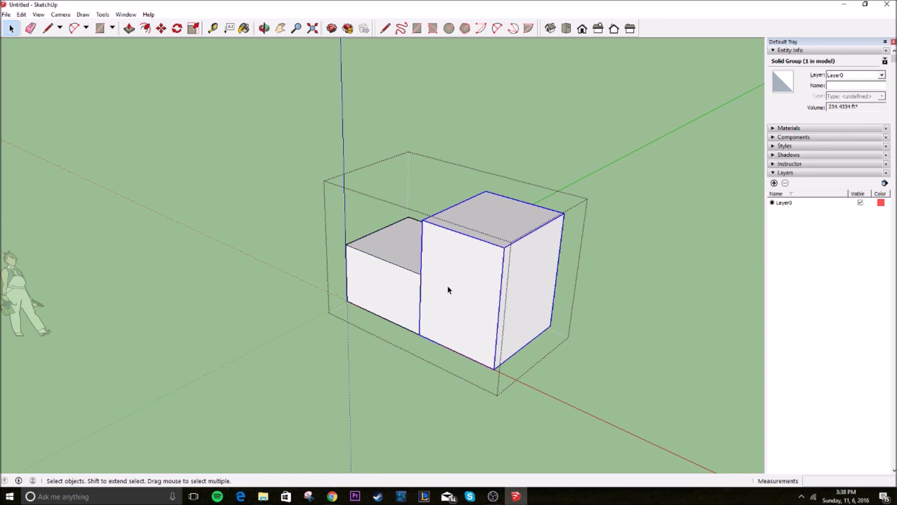
# Step: Move the taller box back and to the right, away from the shorter box
pyautogui.press('m')
pyautogui.click(450, 289)
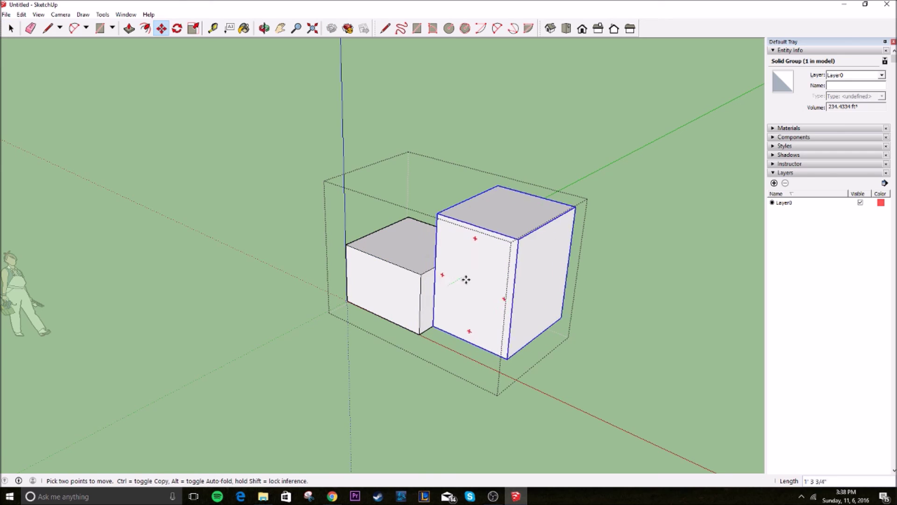
pyautogui.click(489, 269)
pyautogui.press('space')
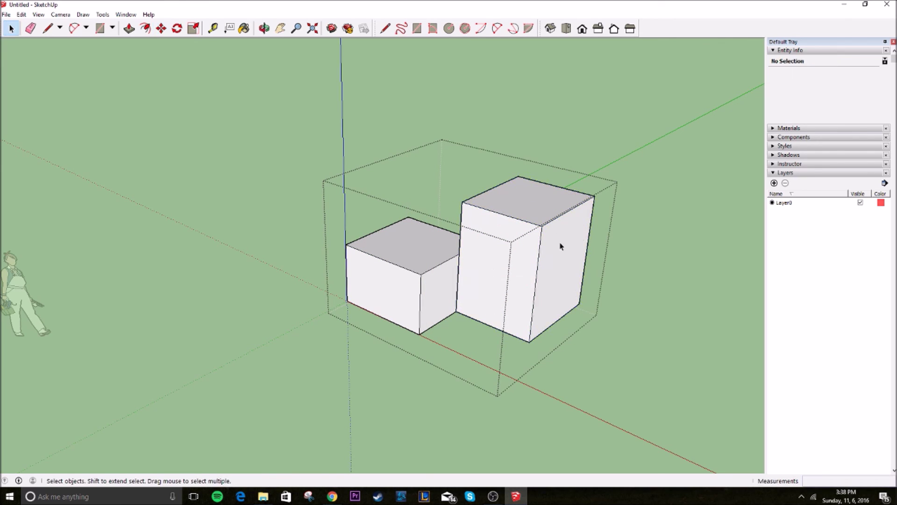
# Step: Reopen the group and snap the taller box's corner flush against the shorter box
pyautogui.click(644, 178)
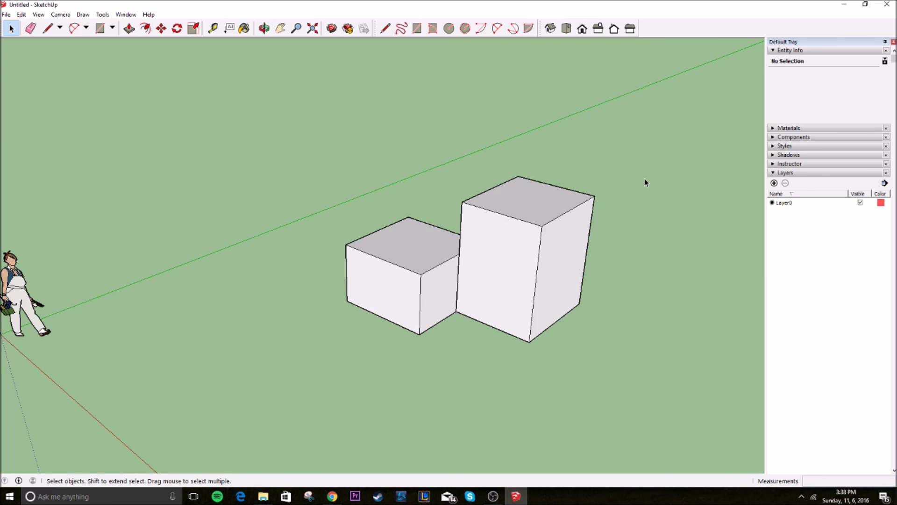
pyautogui.click(427, 264)
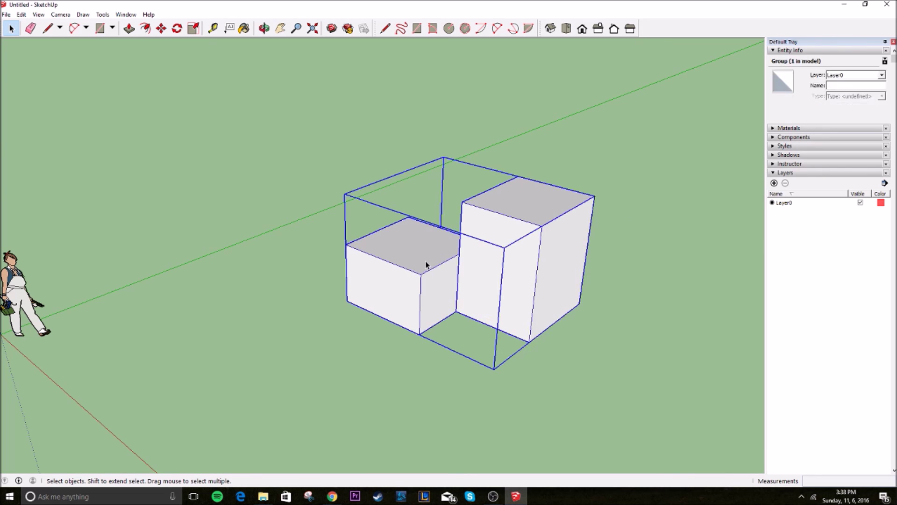
pyautogui.moveTo(599, 231); pyautogui.dragTo(526, 231, button='middle')
pyautogui.doubleClick(526, 230)
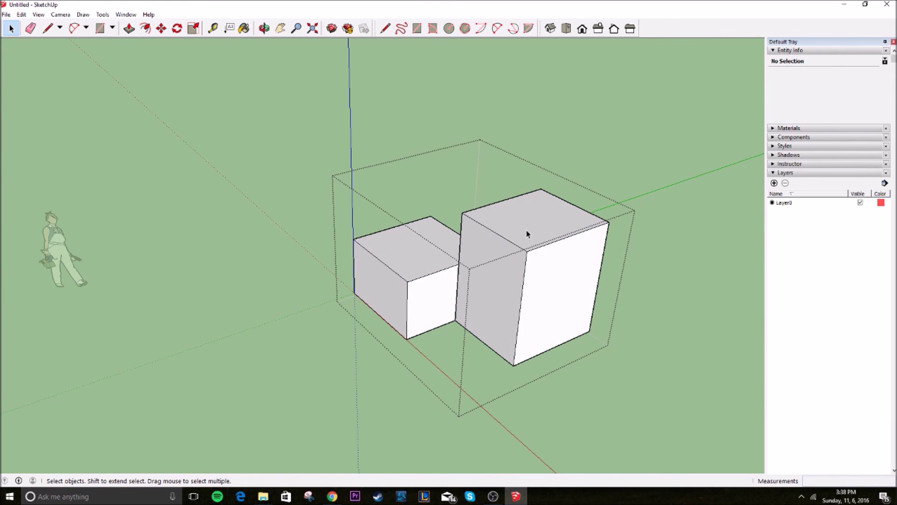
pyautogui.click(526, 230)
pyautogui.press('m')
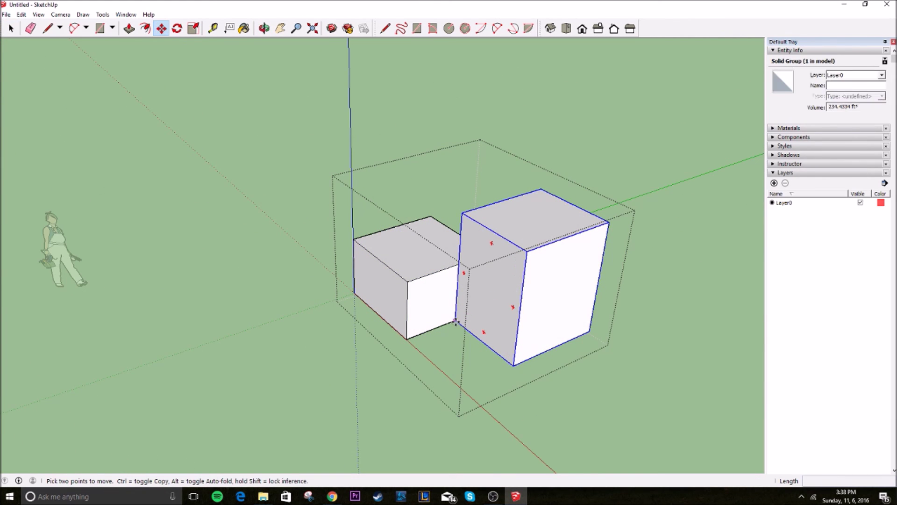
pyautogui.click(456, 322)
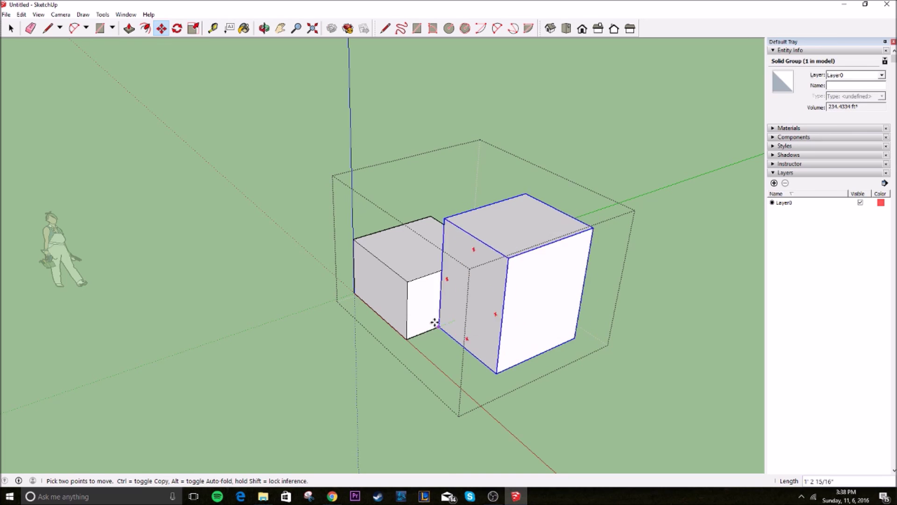
pyautogui.click(406, 336)
pyautogui.press('space')
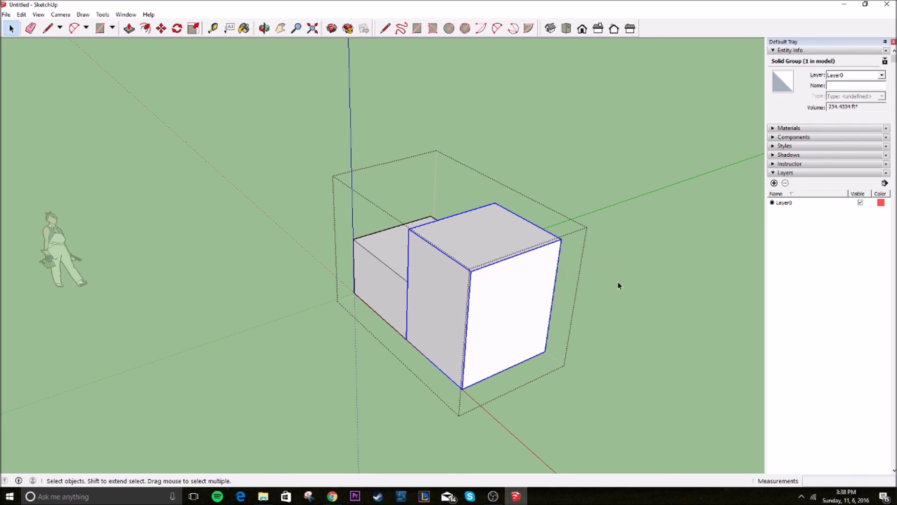
# Step: Turn the view to face the boxes from the other side and reopen the group with the taller box selected
pyautogui.click(666, 201)
pyautogui.moveTo(641, 246); pyautogui.dragTo(156, 240, button='middle')
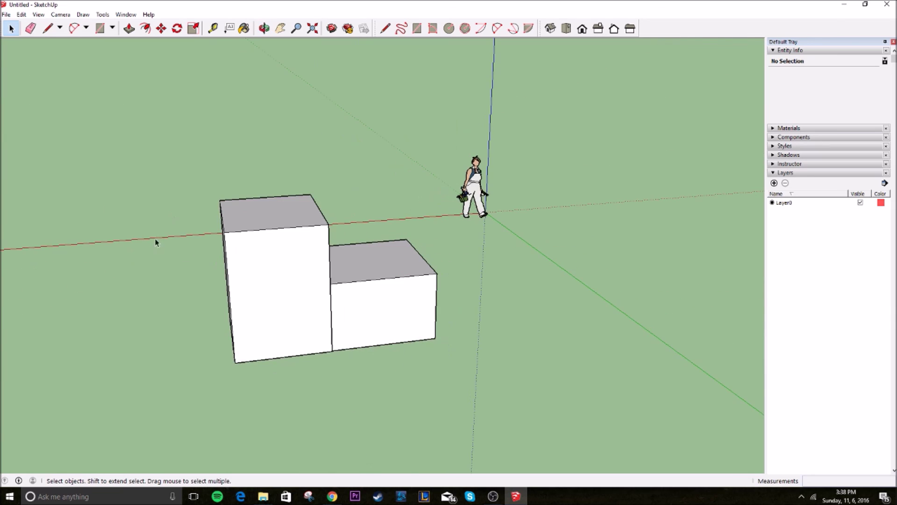
pyautogui.click(286, 272)
pyautogui.moveTo(210, 191); pyautogui.dragTo(627, 221, button='middle')
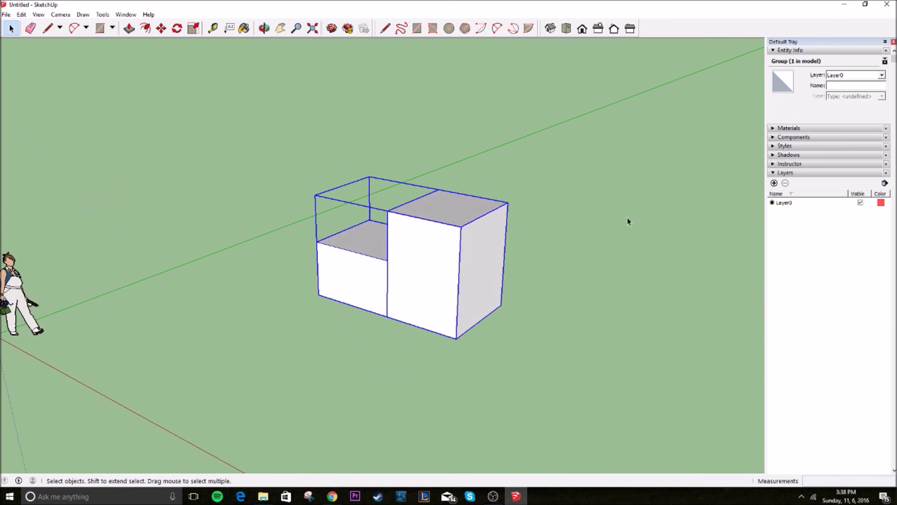
pyautogui.doubleClick(435, 256)
pyautogui.click(434, 255)
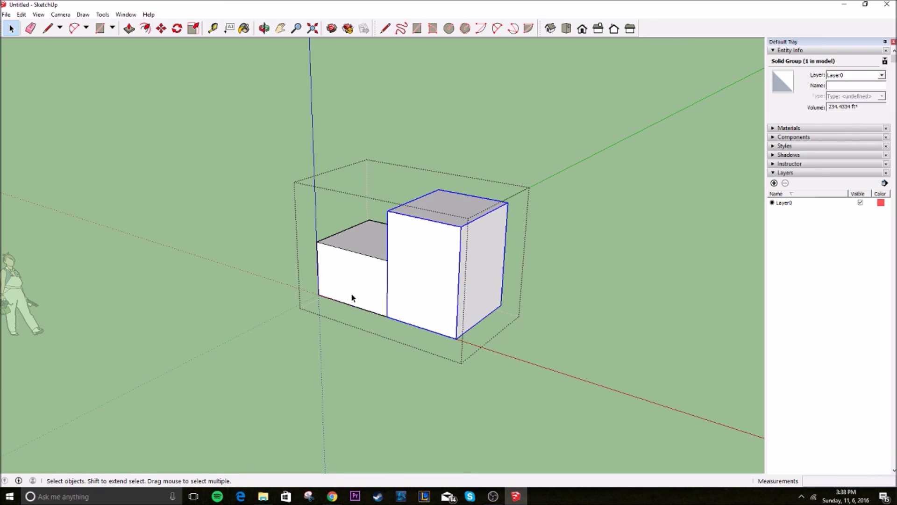
pyautogui.click(352, 297)
pyautogui.click(445, 287)
# Step: Open the taller box for editing and select its top face
pyautogui.doubleClick(432, 270)
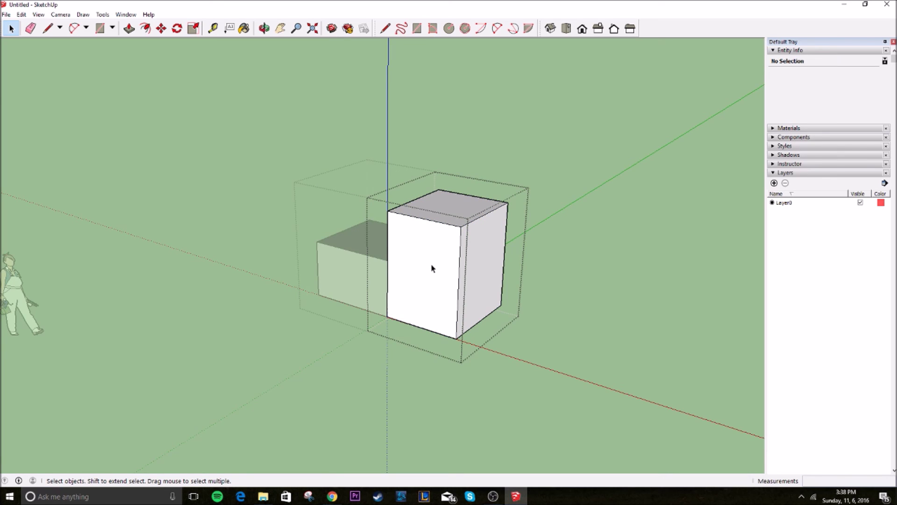
pyautogui.click(432, 270)
pyautogui.click(463, 220)
pyautogui.click(502, 267)
pyautogui.moveTo(502, 267); pyautogui.dragTo(84, 310, button='middle')
pyautogui.click(198, 194)
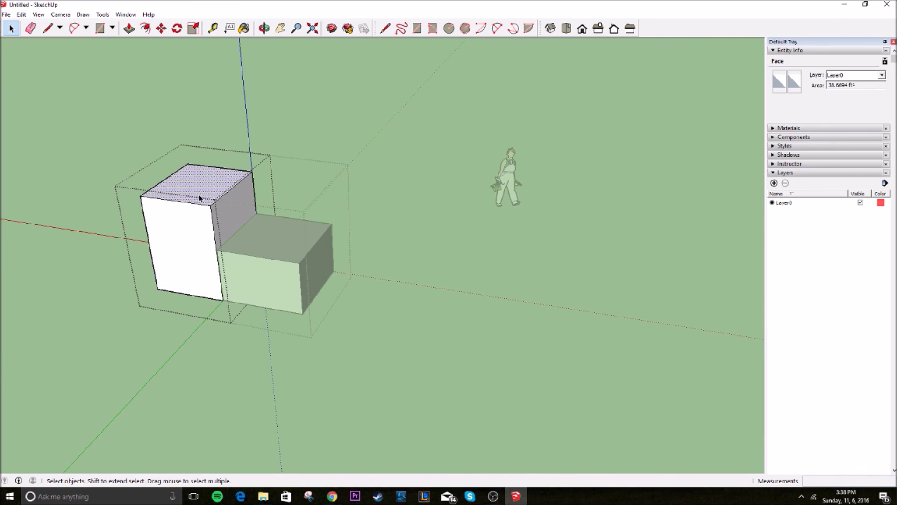
pyautogui.moveTo(198, 194); pyautogui.dragTo(690, 264, button='middle')
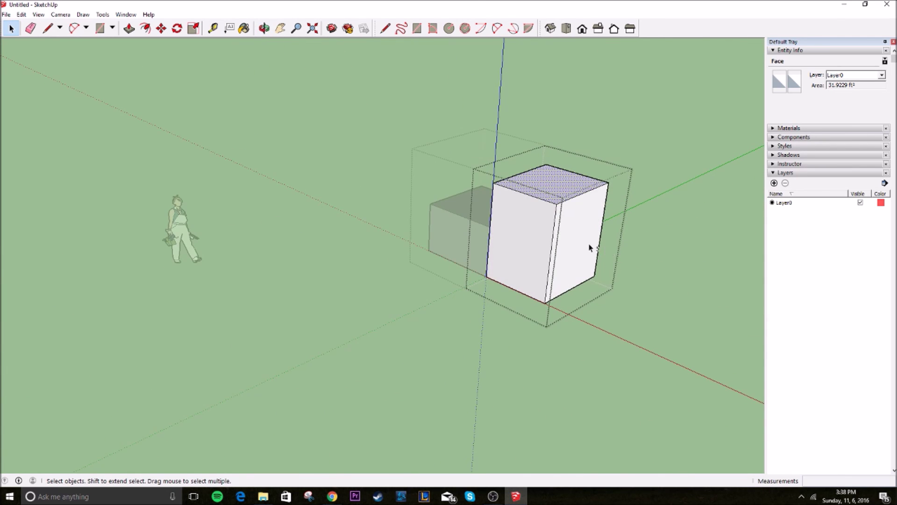
pyautogui.moveTo(589, 248); pyautogui.dragTo(540, 214, button='middle')
# Step: Move the top face sideways to slant the box, then exit group editing
pyautogui.press('m')
pyautogui.moveTo(539, 214); pyautogui.dragTo(574, 189)
pyautogui.press('space')
pyautogui.click(727, 205)
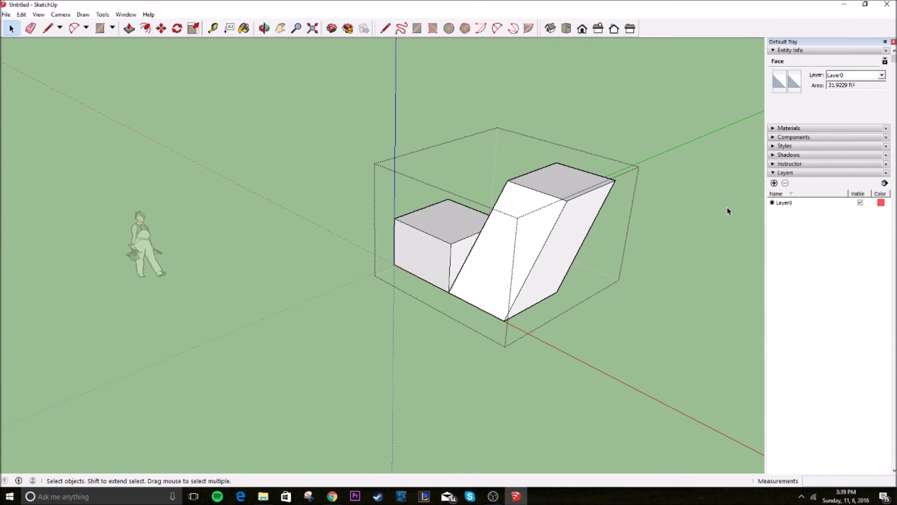
pyautogui.click(727, 213)
pyautogui.click(543, 275)
pyautogui.moveTo(543, 274); pyautogui.dragTo(661, 266, button='middle')
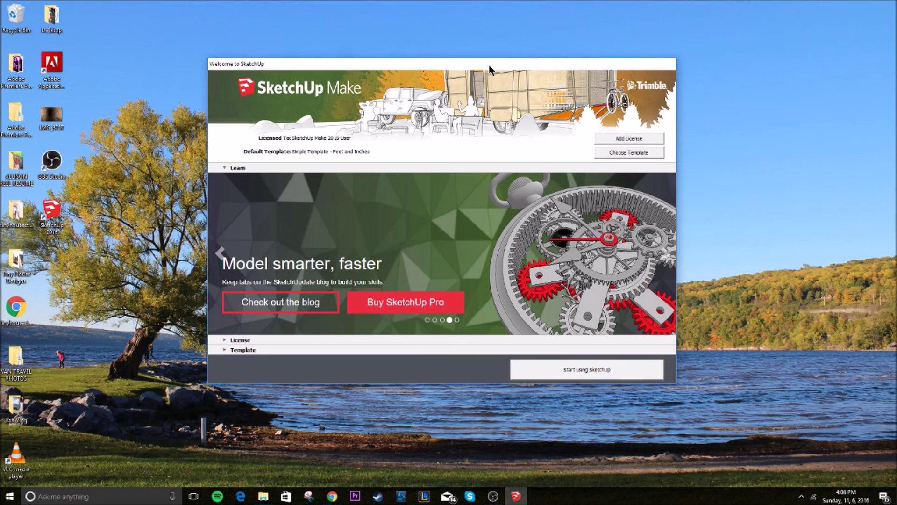